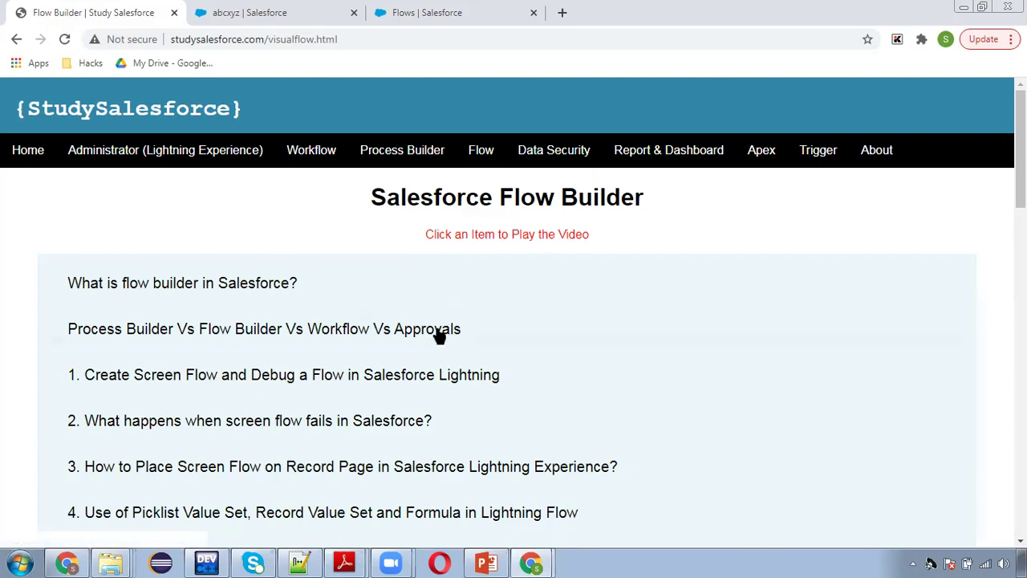
scroll(437, 338, down, 7)
scroll(441, 330, up, 8)
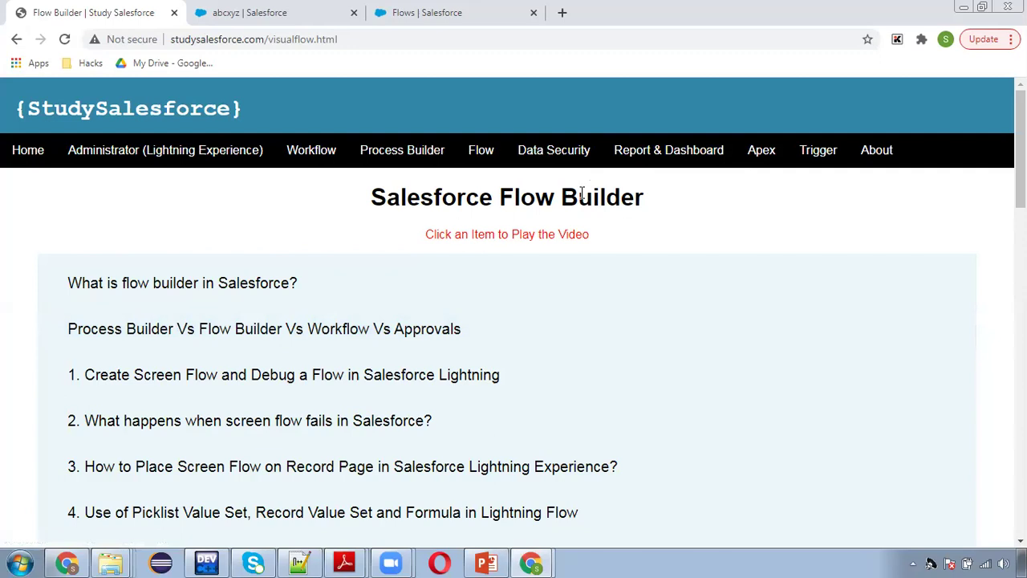
Create a new Record-Triggered Flow from the Flows setup page, using the Freeform layout
click(431, 15)
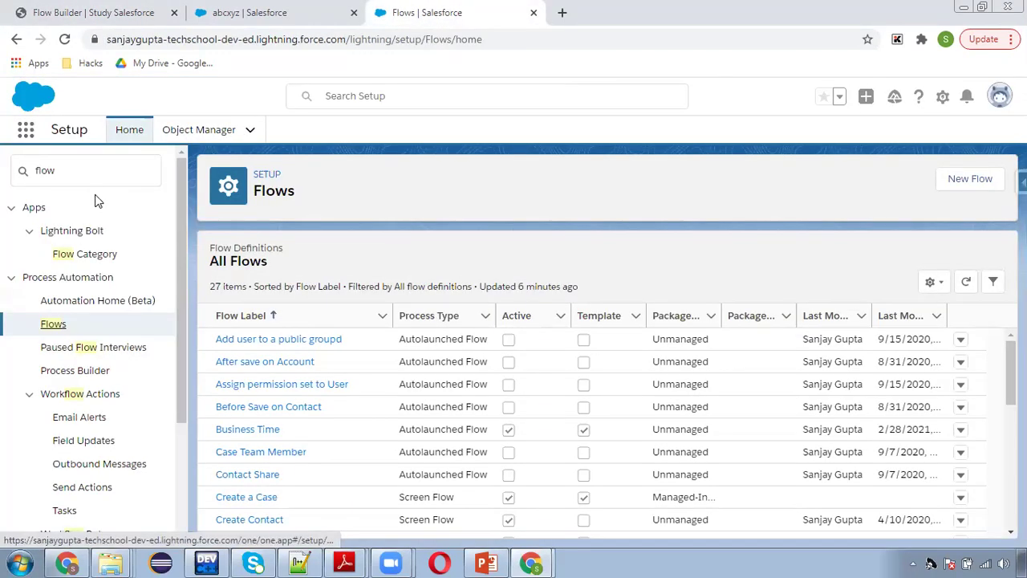
click(86, 174)
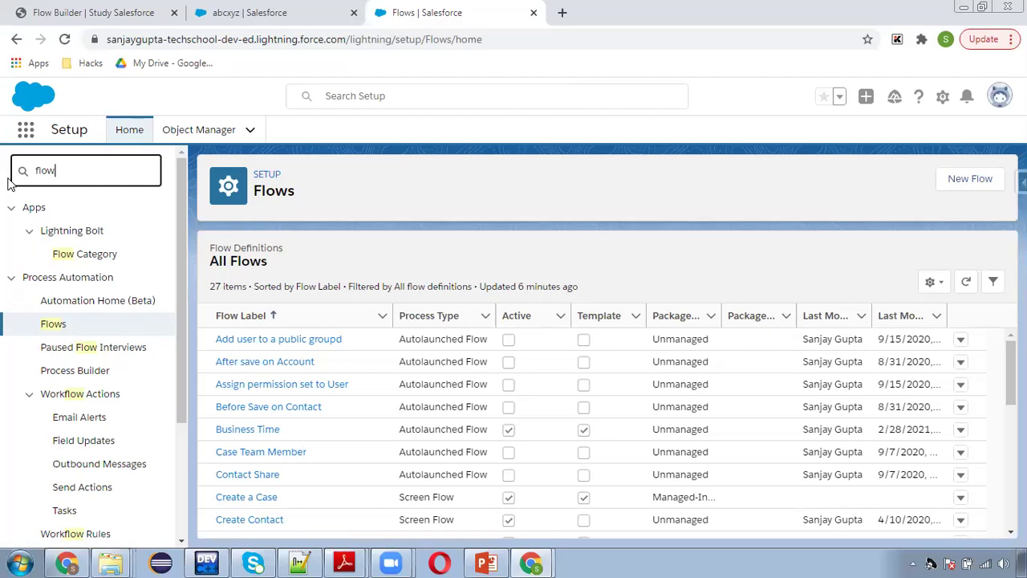
click(53, 329)
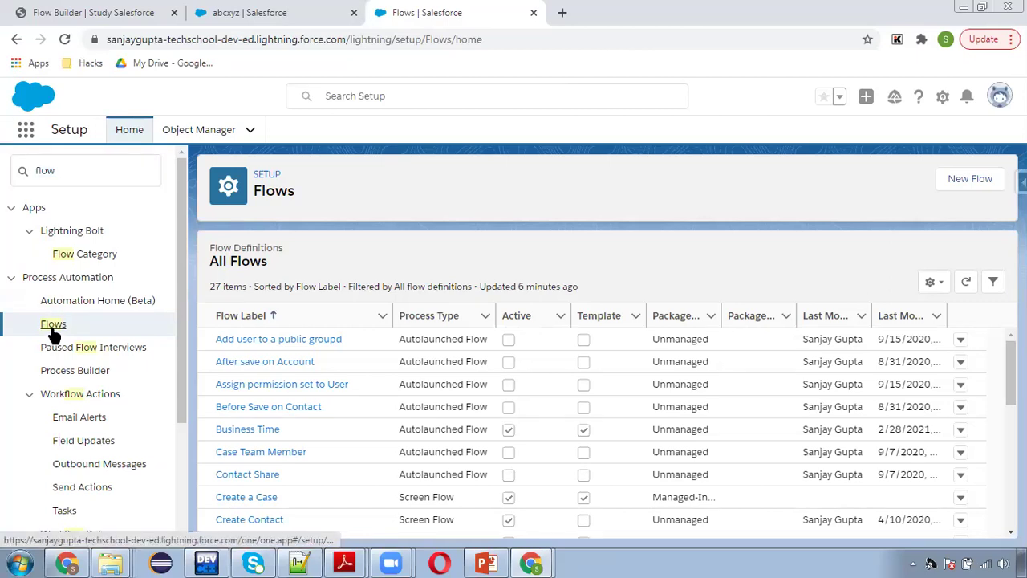
click(974, 178)
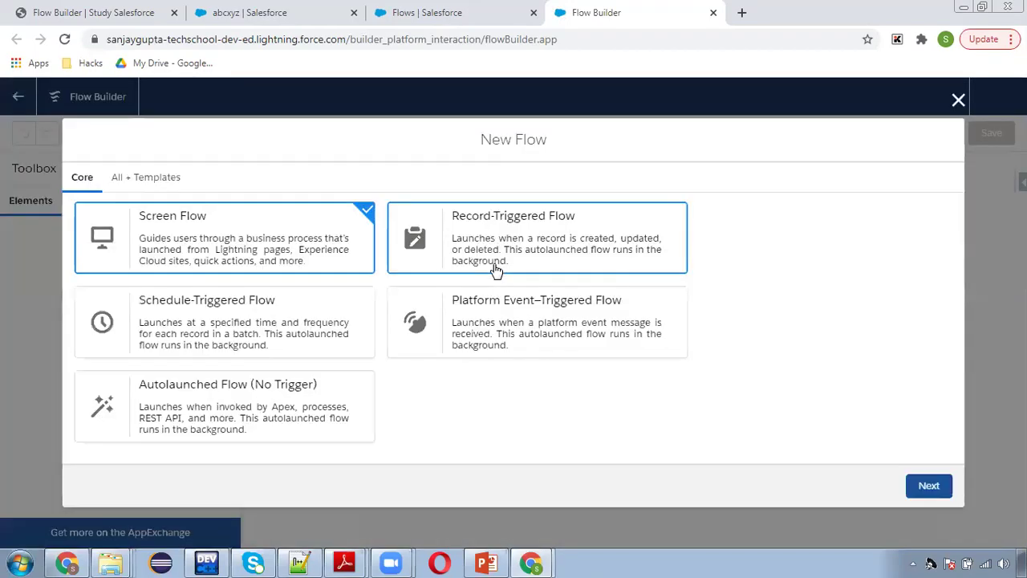
click(495, 245)
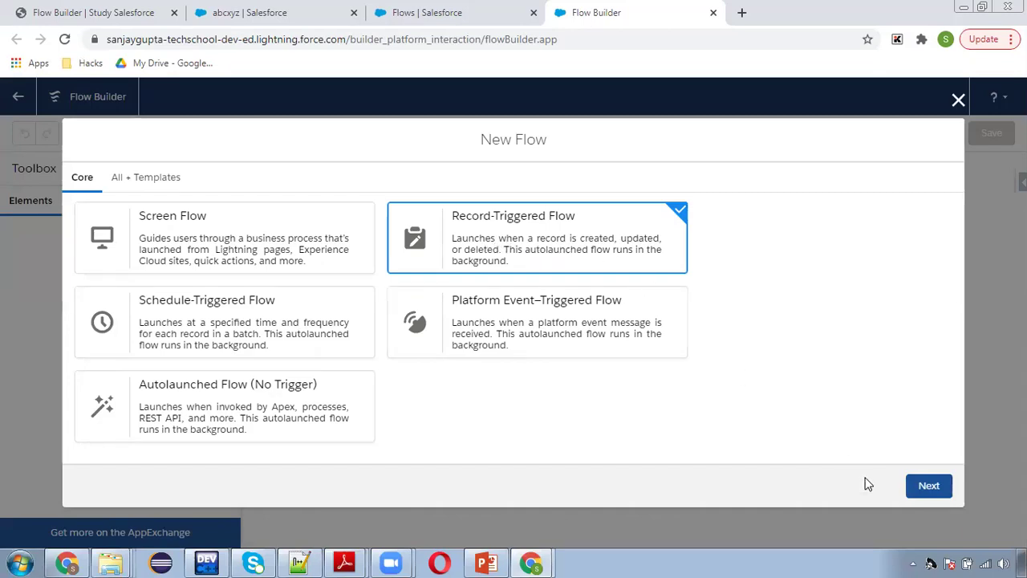
click(928, 486)
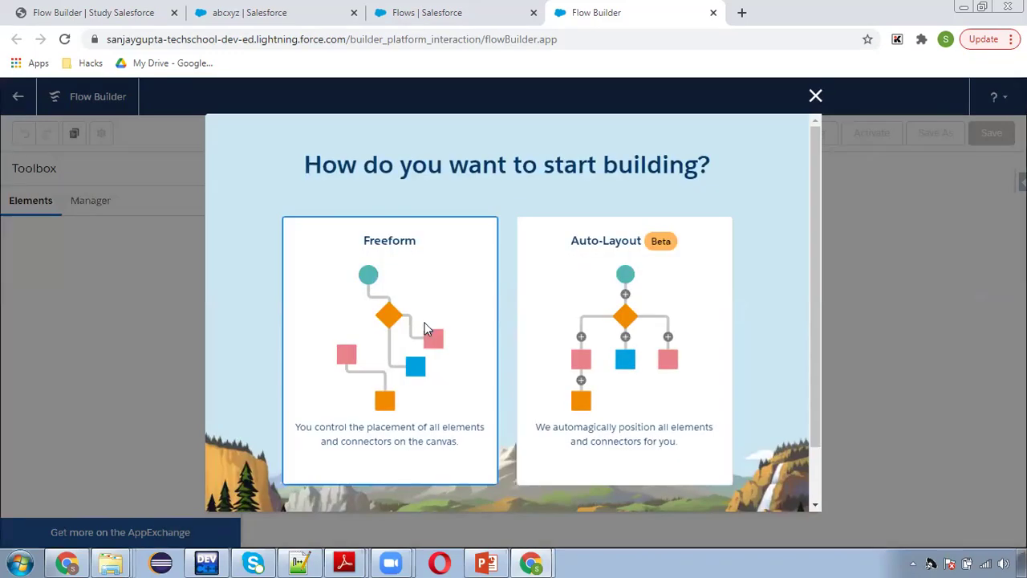
click(425, 323)
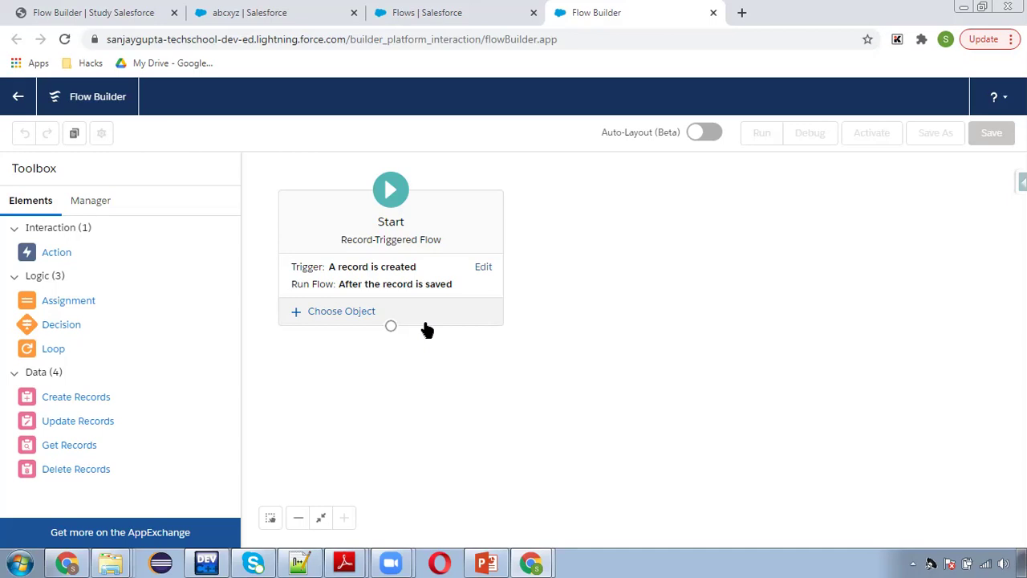
Configure the flow trigger to fire when a record is created or updated and to run before the record is saved
click(372, 279)
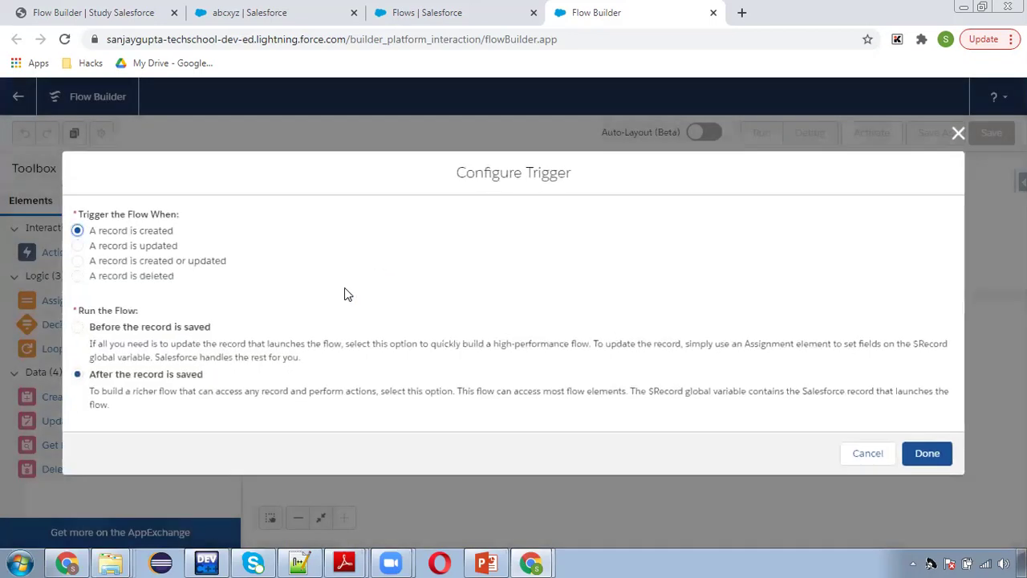
click(127, 248)
click(131, 265)
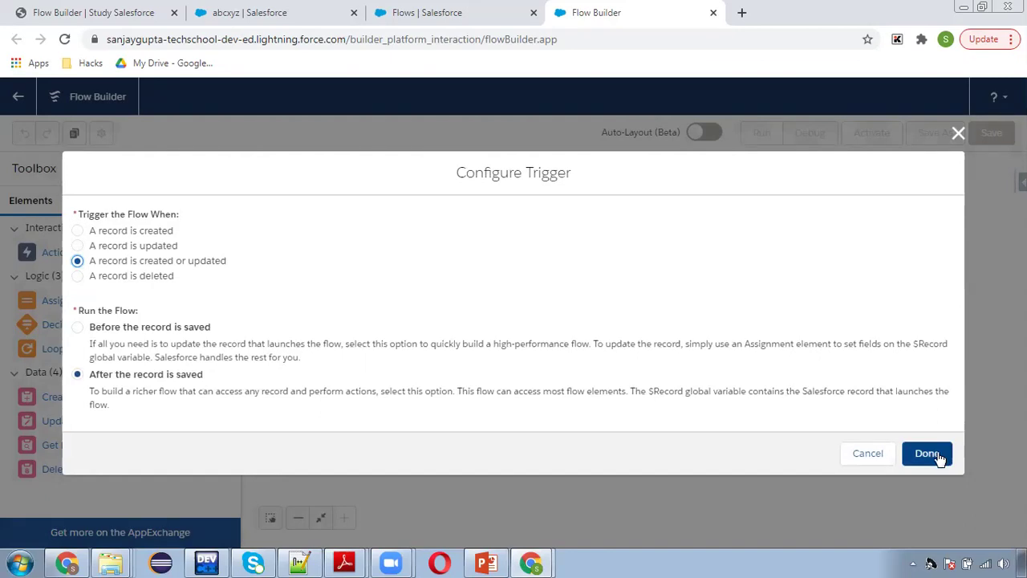
click(182, 331)
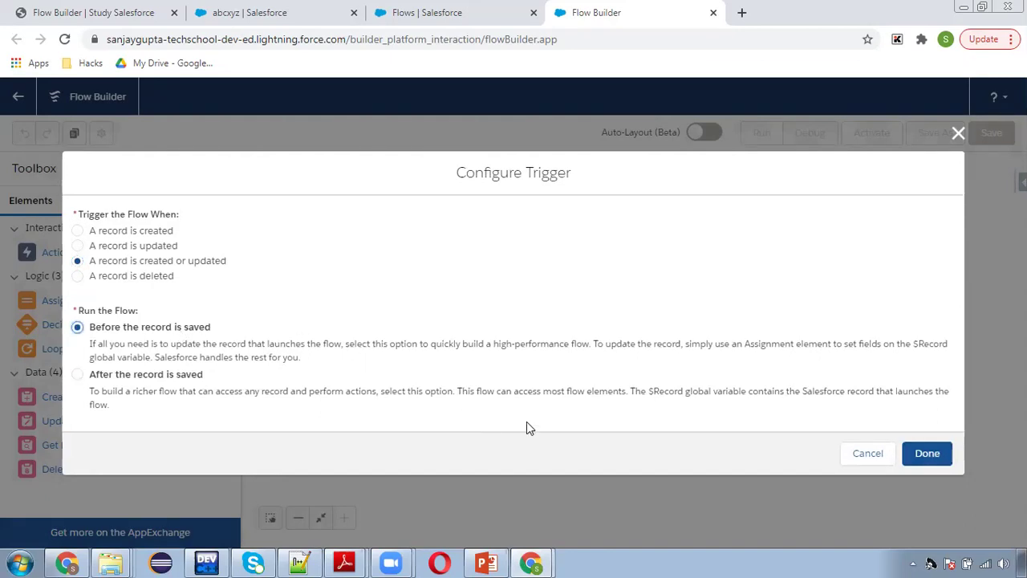
click(944, 462)
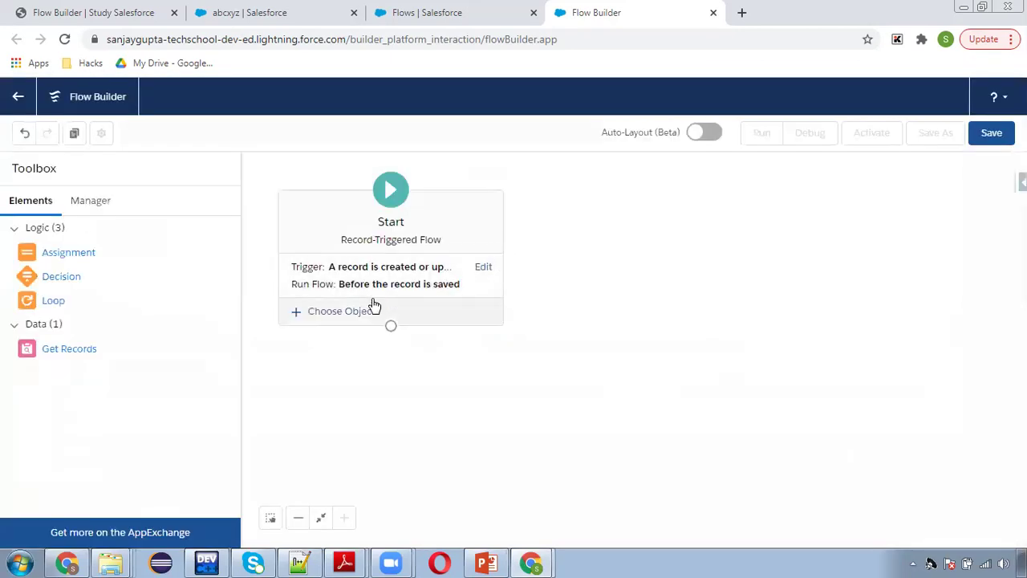
Choose Opportunity as the triggering object, with condition requirements set to None
click(354, 318)
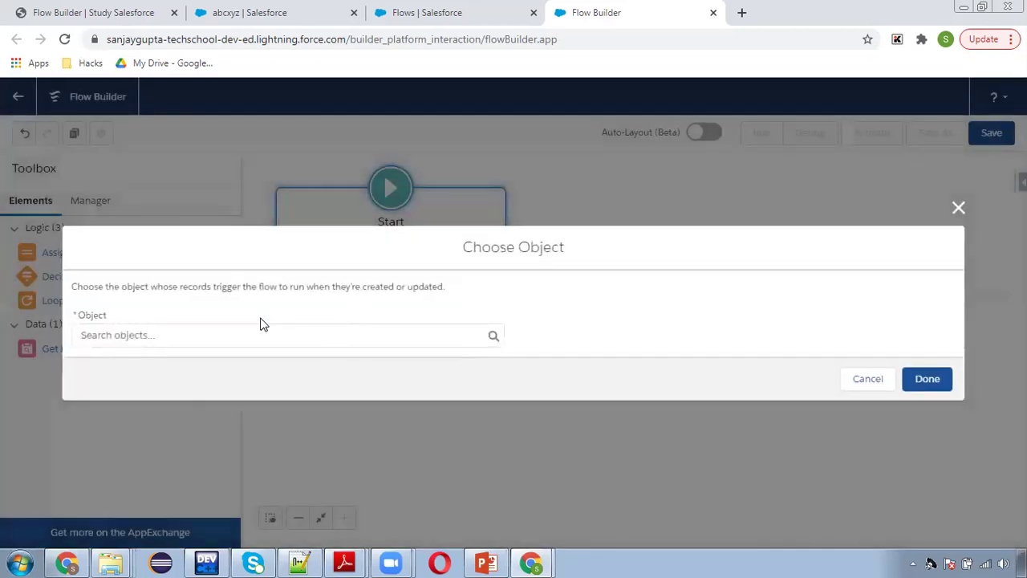
text(op)
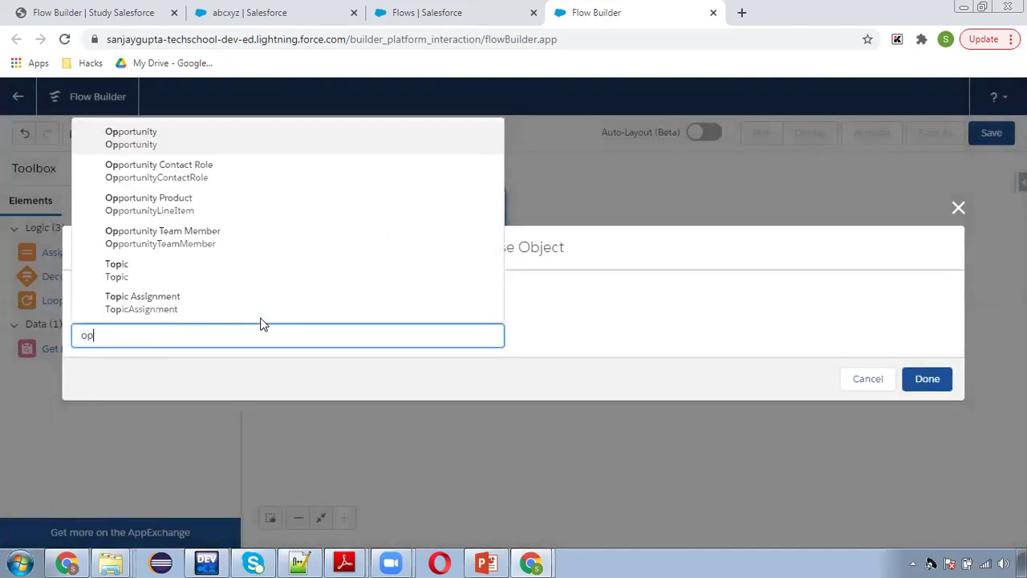
click(199, 153)
click(226, 279)
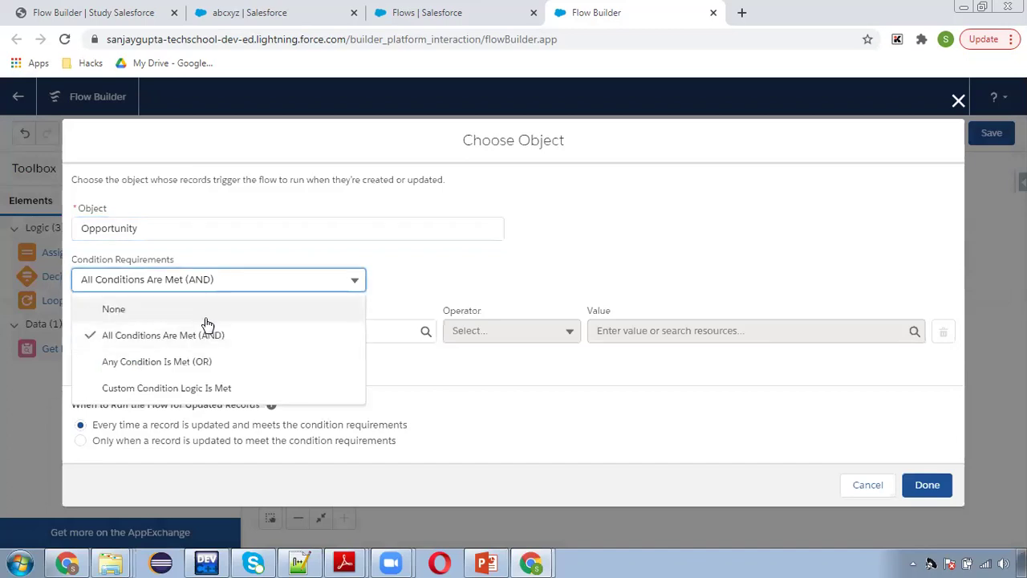
click(202, 310)
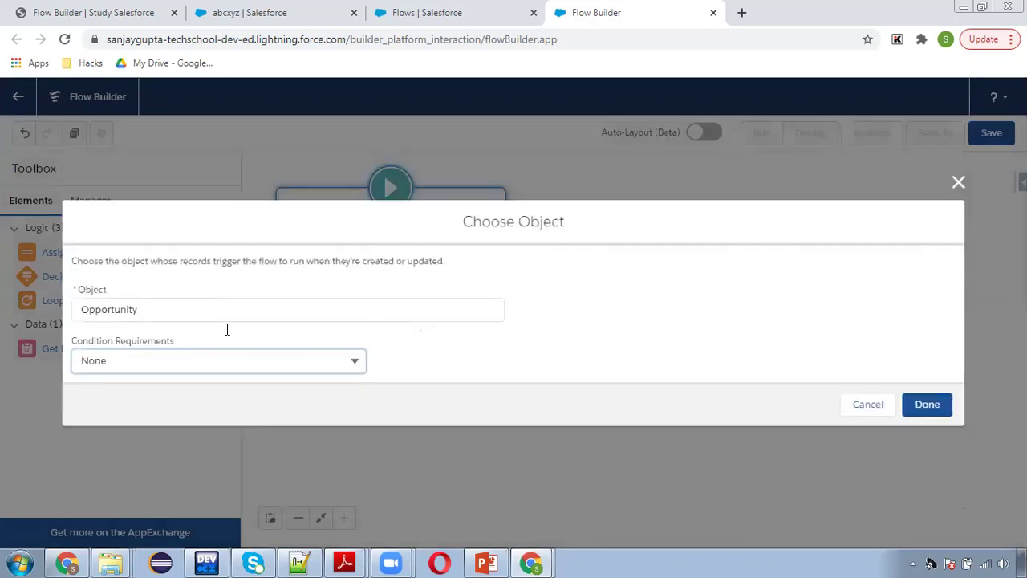
click(928, 406)
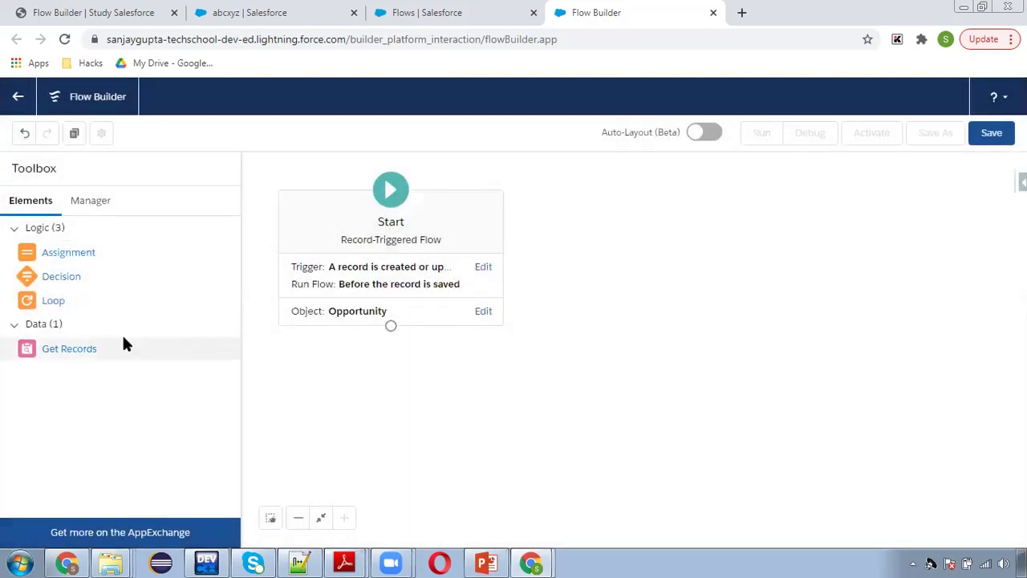
Add a Decision element to the canvas, labelled "Check Prior value" with API name Check_Prior_value
drag(65, 283, 335, 362)
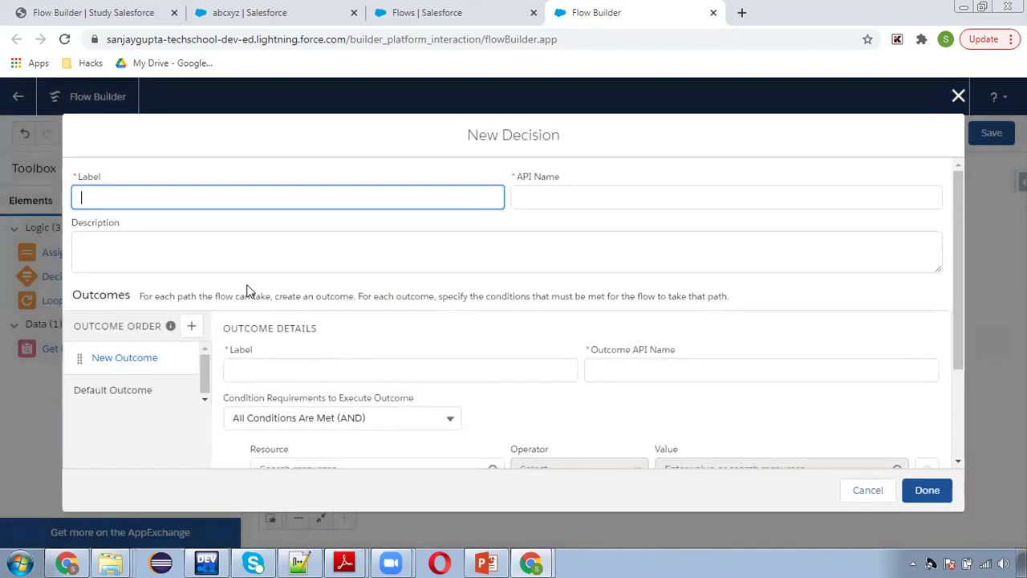
text(Check Prior value)
click(523, 199)
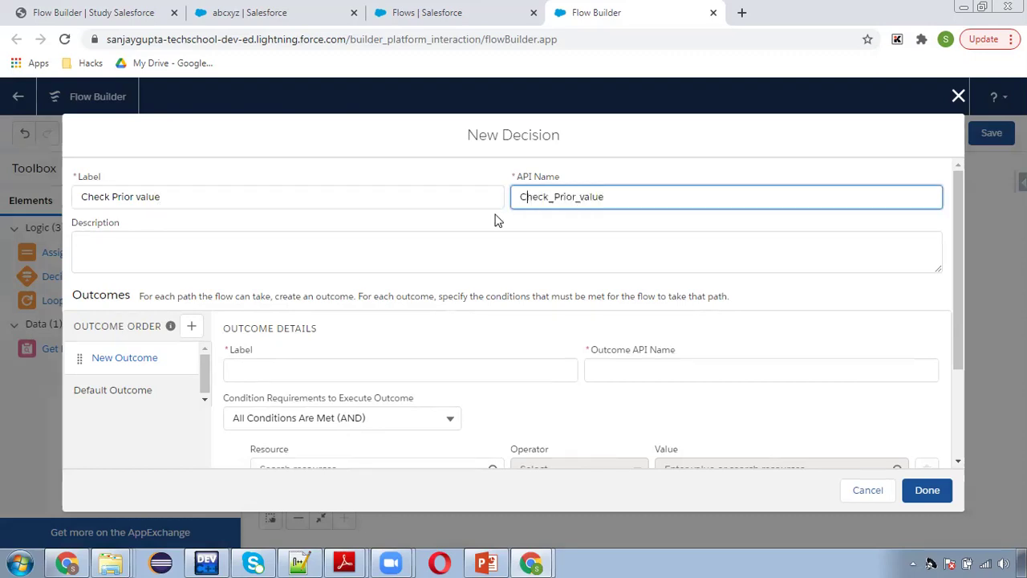
Label the decision's first outcome "isChanged?" with API name isChanged
click(293, 371)
text(isCha)
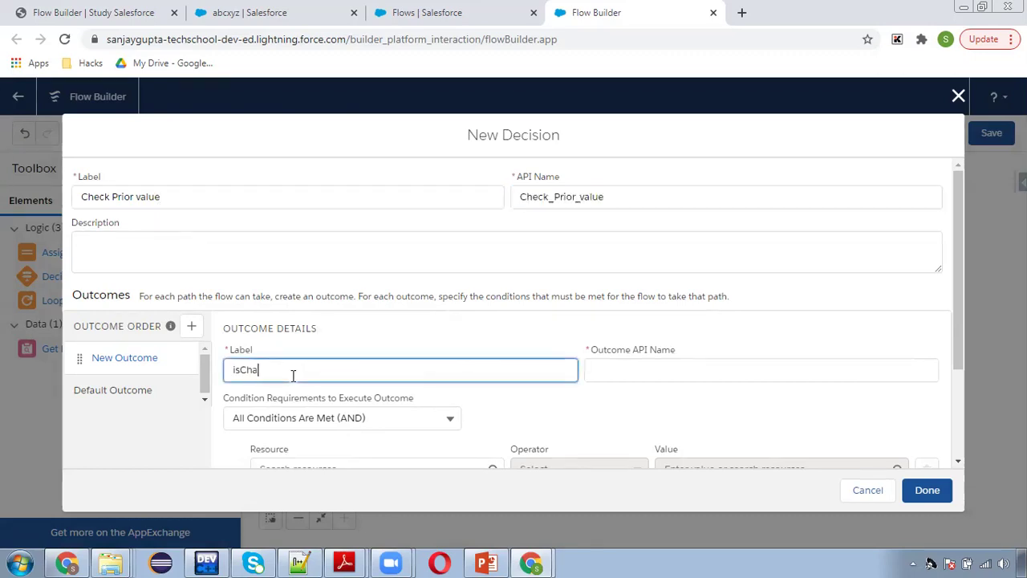
text(nged?)
click(631, 370)
Set the resource of the isChanged? outcome's condition to the Stage field of $Record
scroll(534, 323, down, 3)
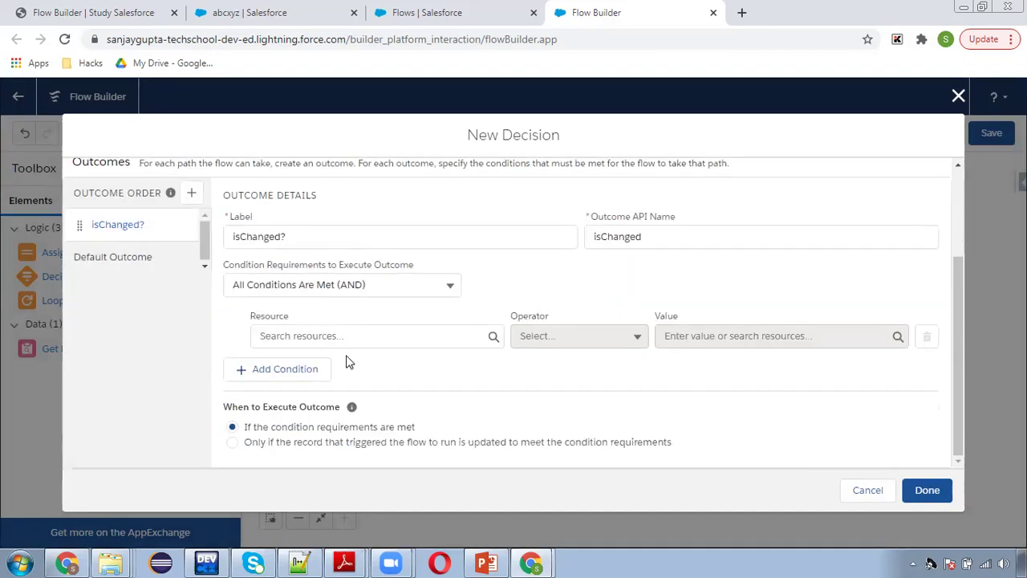
click(339, 335)
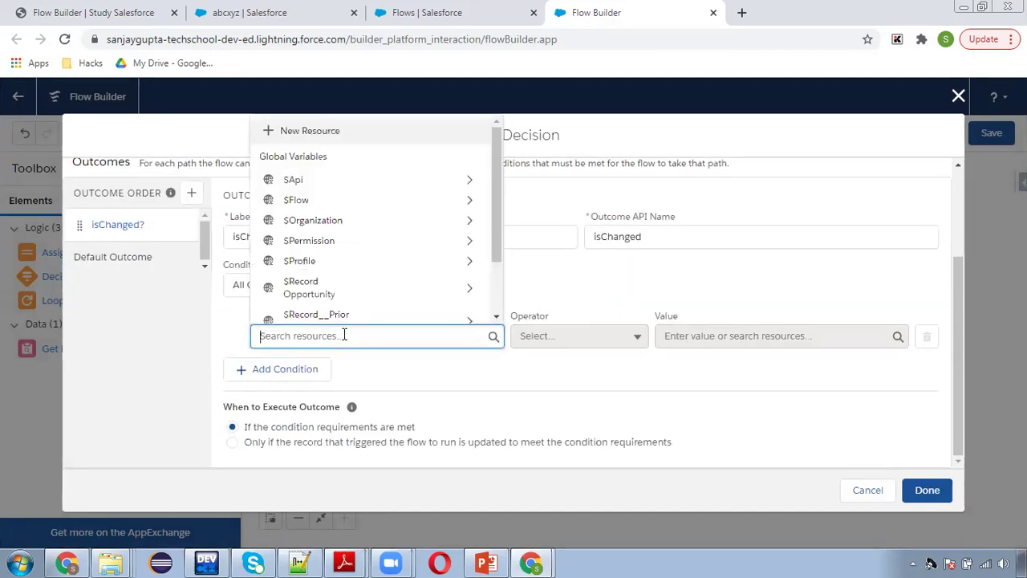
scroll(369, 269, down, 2)
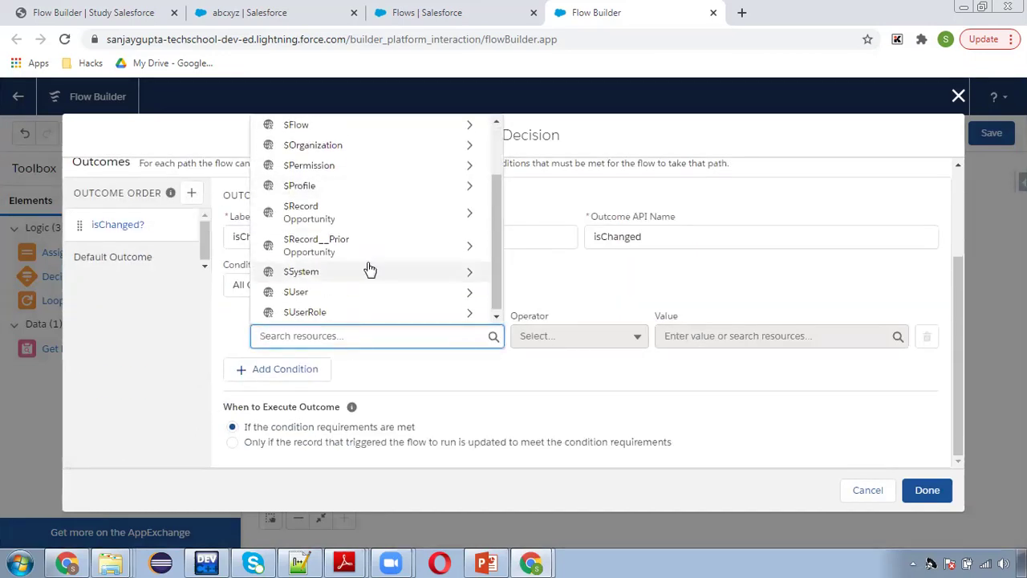
click(317, 214)
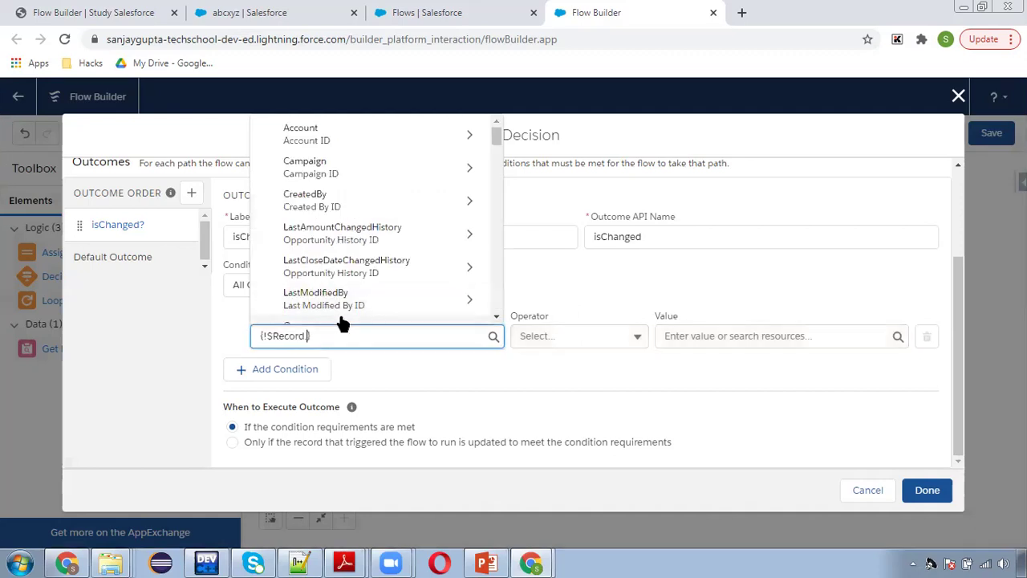
scroll(341, 321, down, 2)
text(stage)
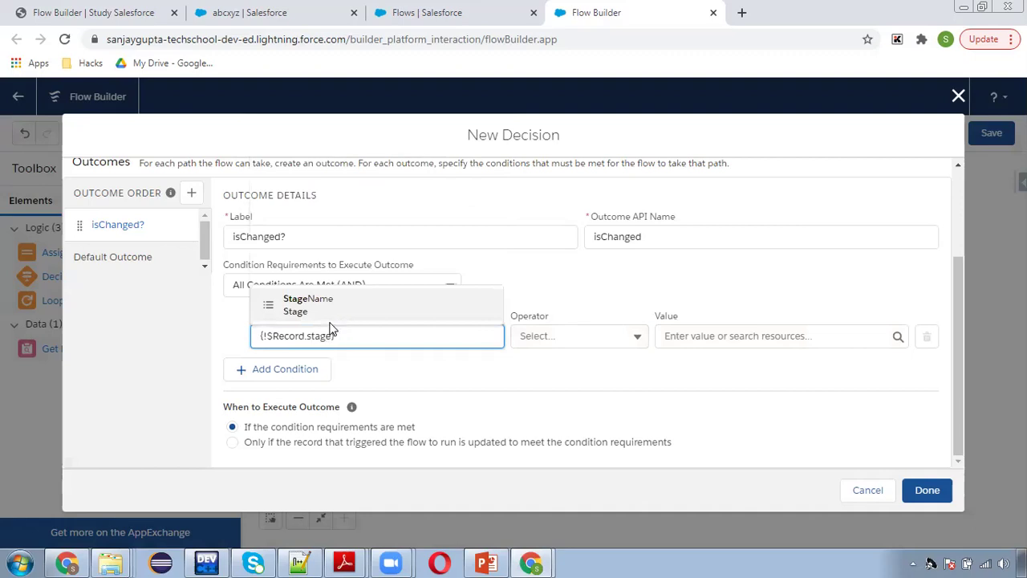
click(331, 319)
Complete the isChanged? condition with the operator Does Not Equal and the value $Record__Prior > Stage
click(536, 338)
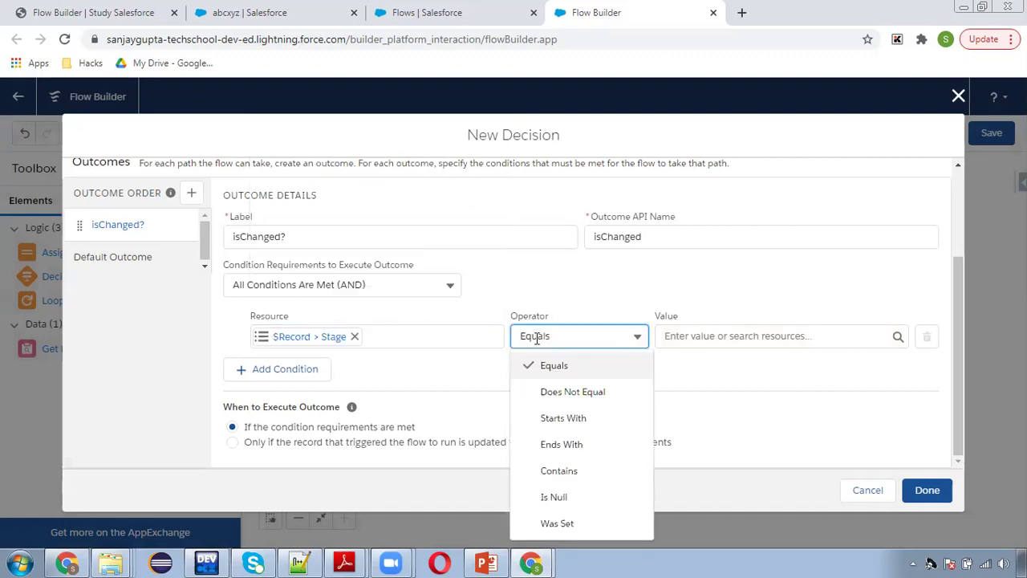
click(559, 391)
click(675, 336)
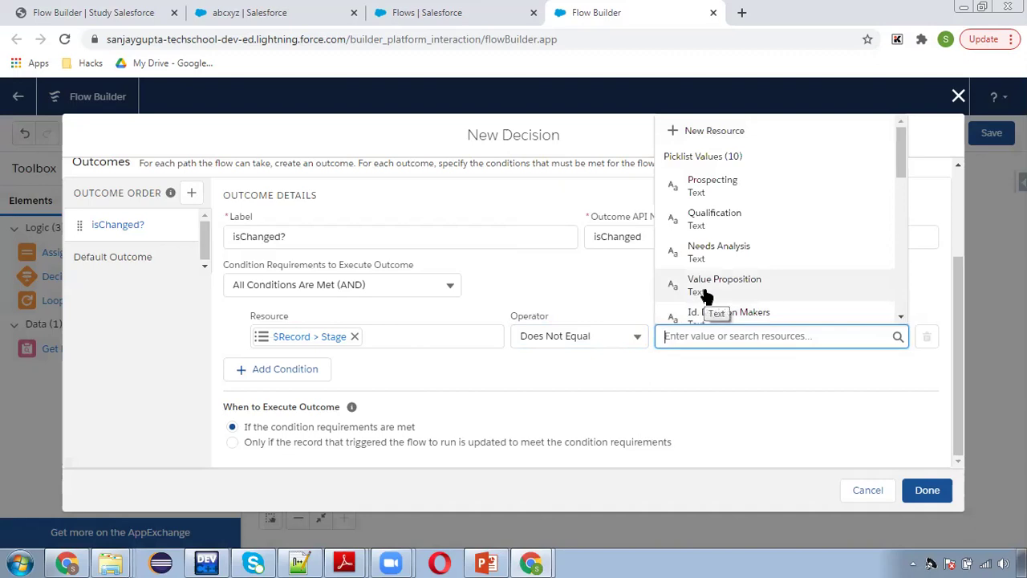
text(rec)
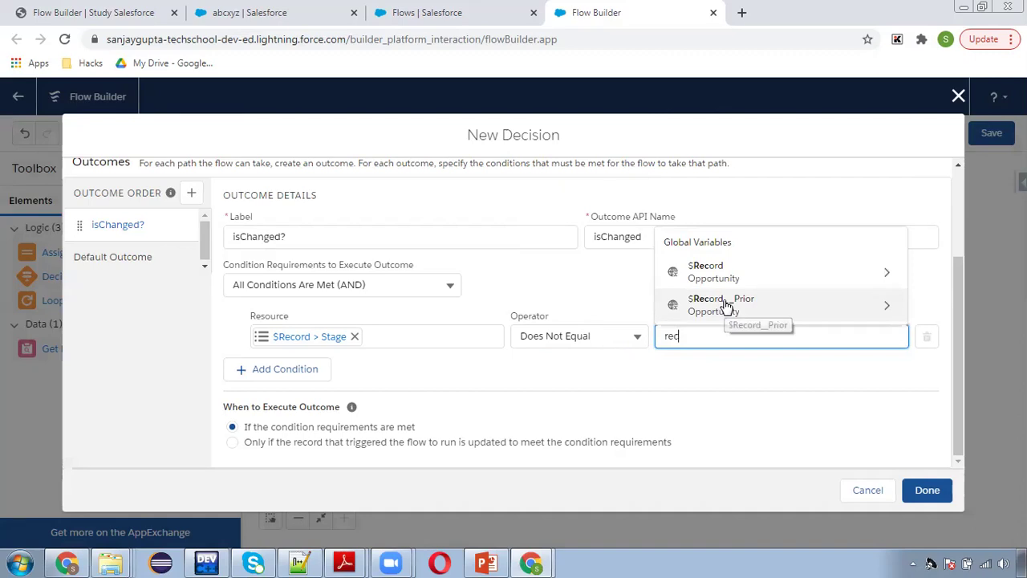
click(725, 305)
text(stage)
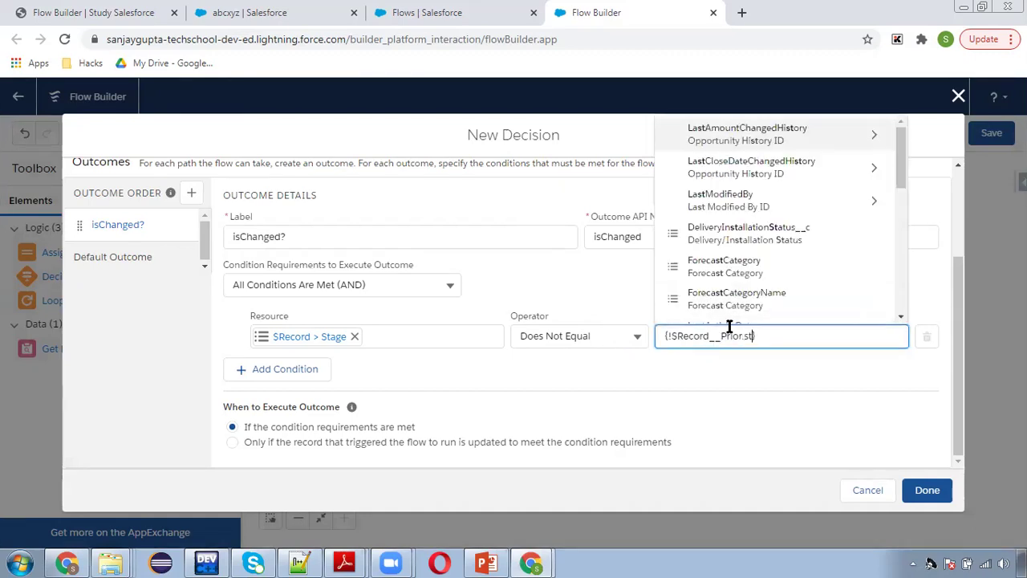
click(746, 306)
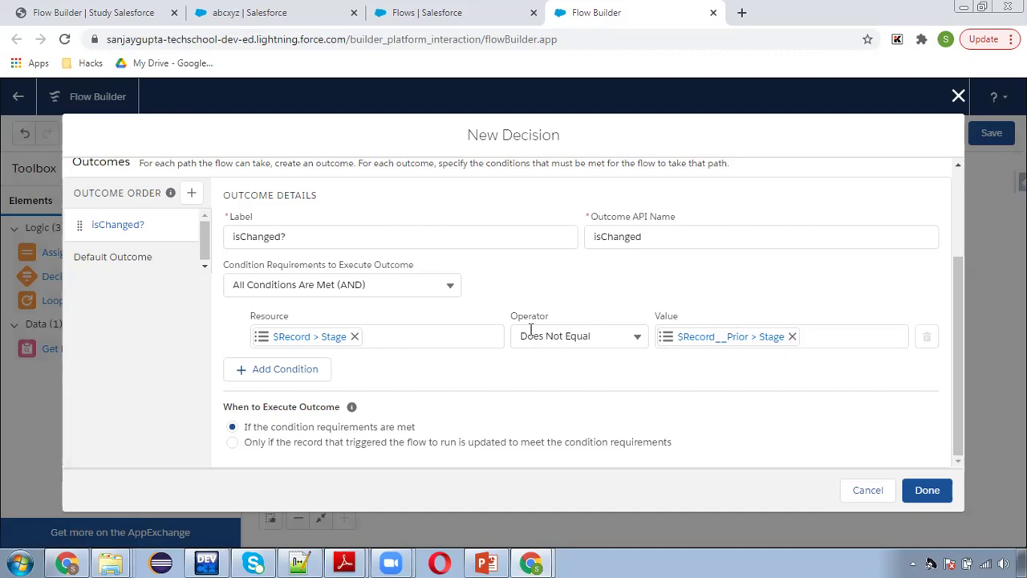
Add a second outcome to the decision, labelled "NotChanged?" with API name NotChanged
click(191, 192)
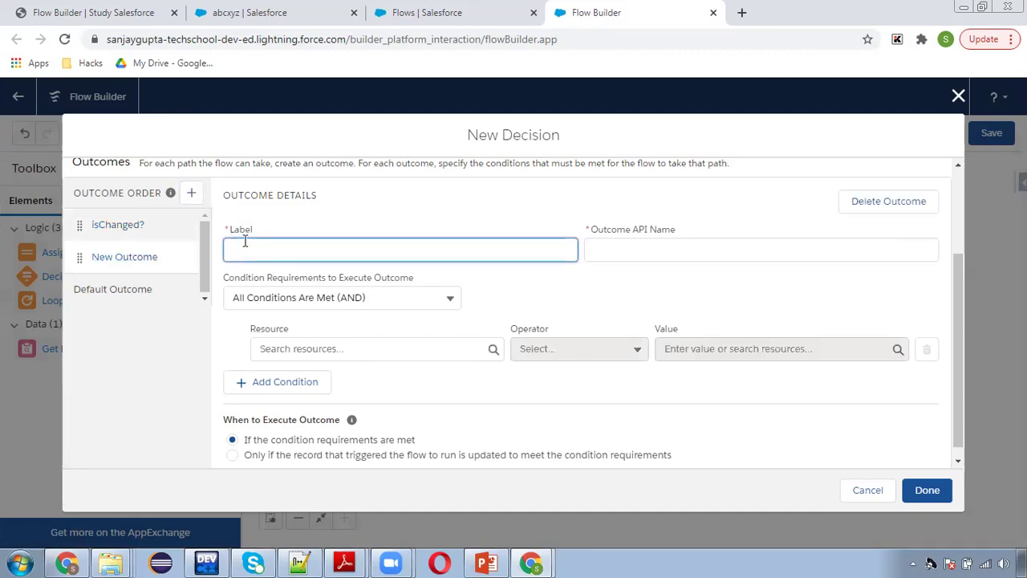
text(NotChanged?)
click(594, 248)
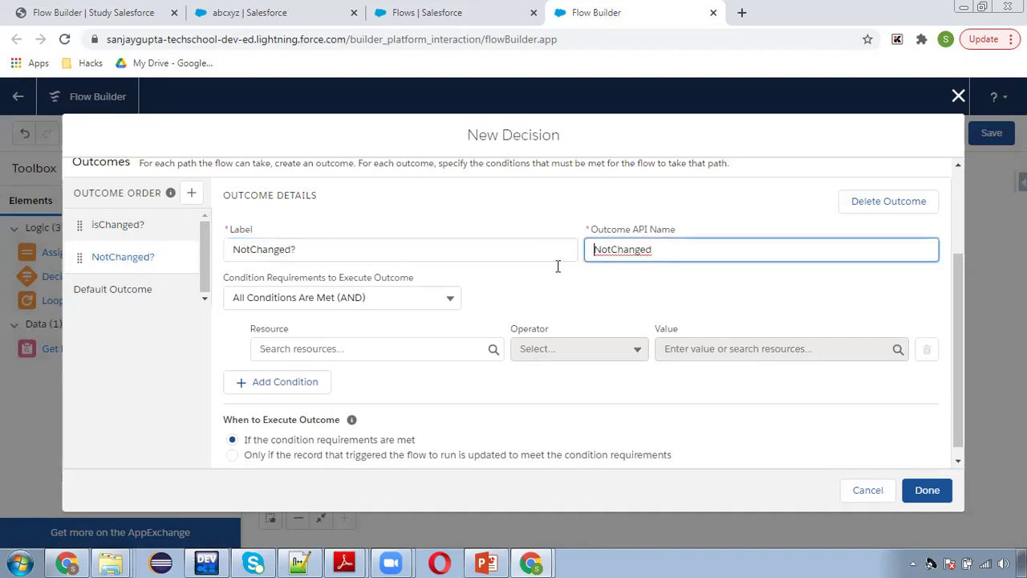
Set the resource of the NotChanged? outcome's condition to the Stage field of $Record
click(370, 348)
text(rec)
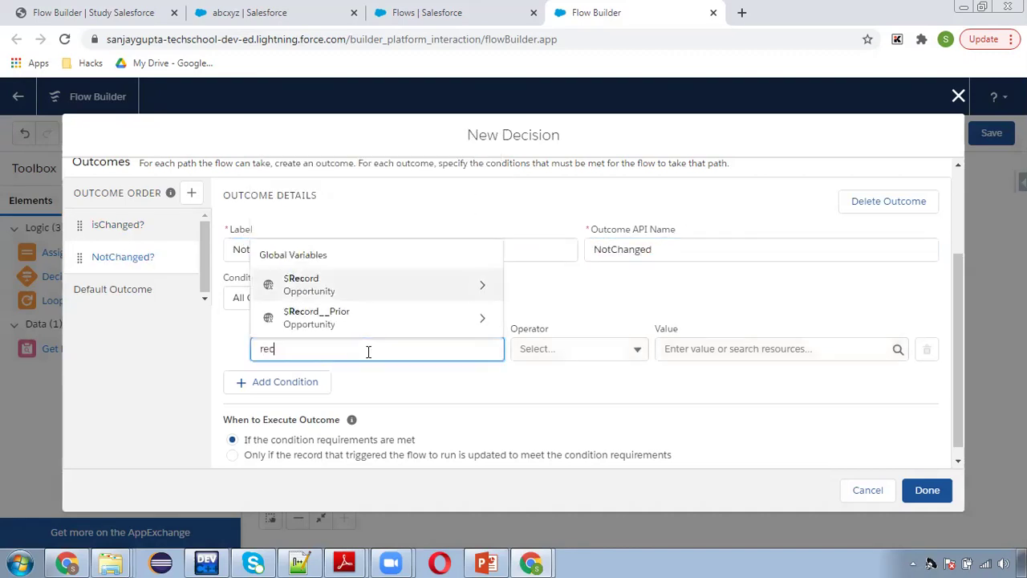
click(381, 286)
text(stage)
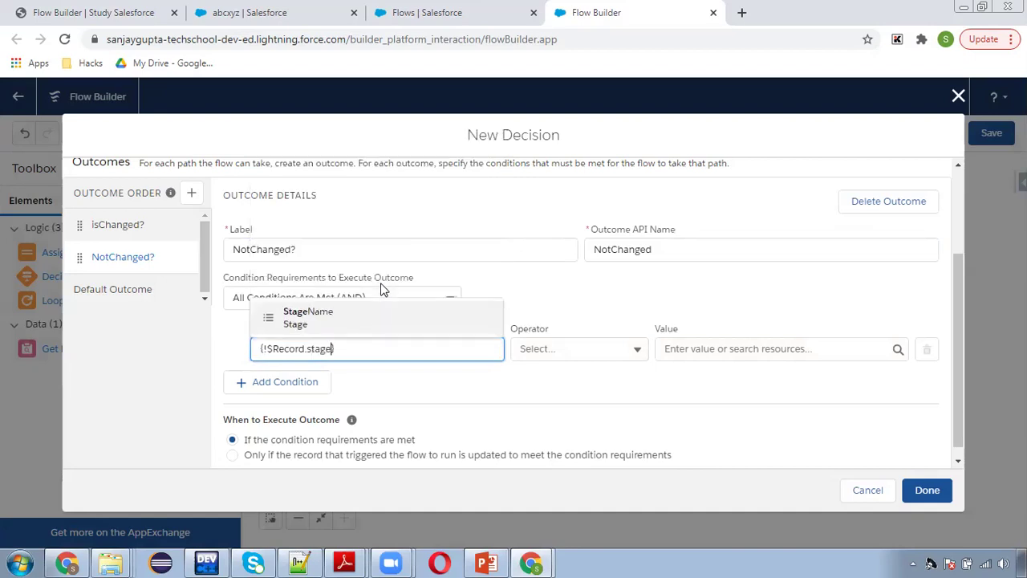
click(385, 313)
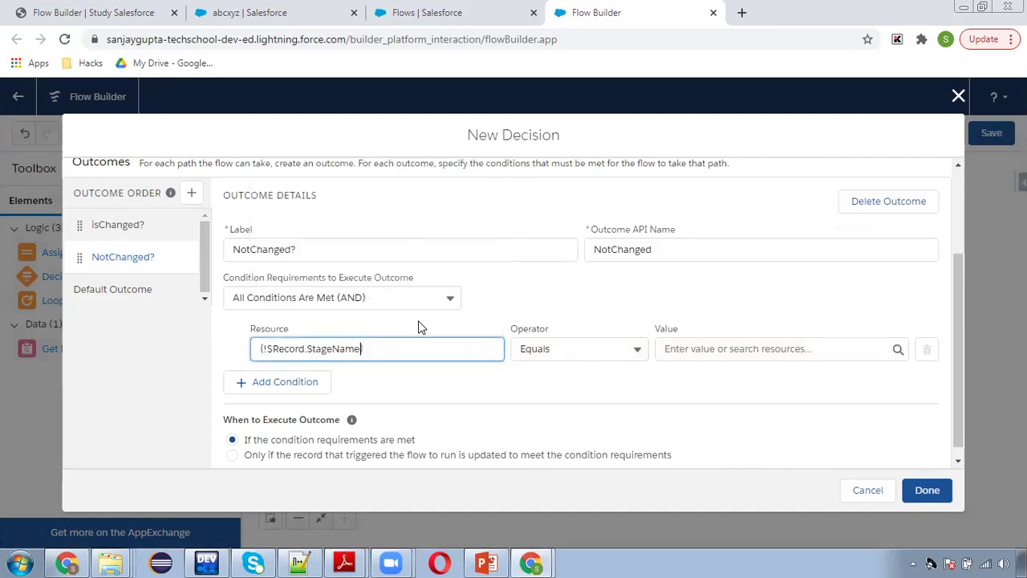
Complete the NotChanged? condition with the operator Equals and the value $Record__Prior > Stage, and finish the decision
click(544, 351)
click(675, 348)
text(rec)
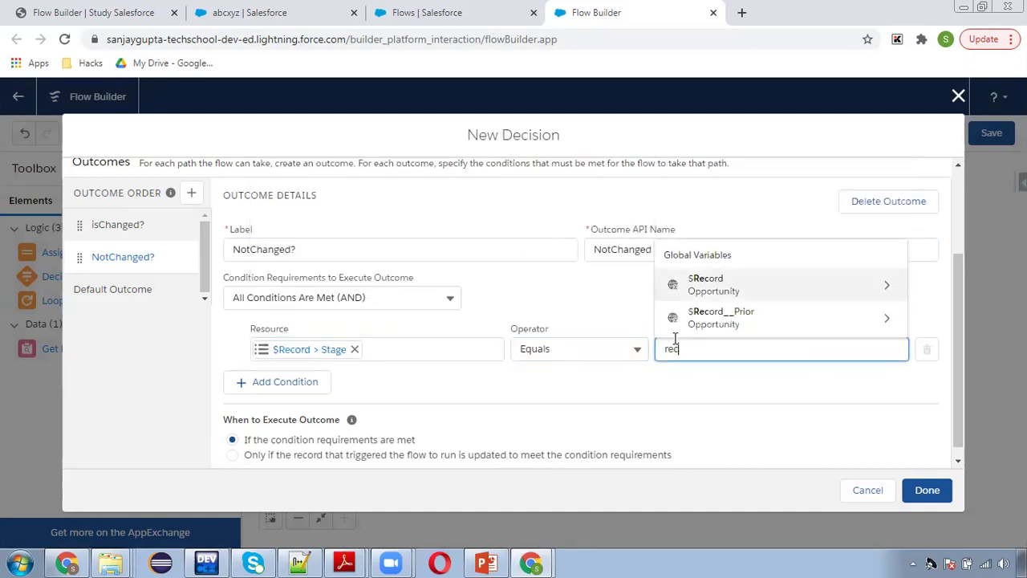
click(700, 319)
text(stage})
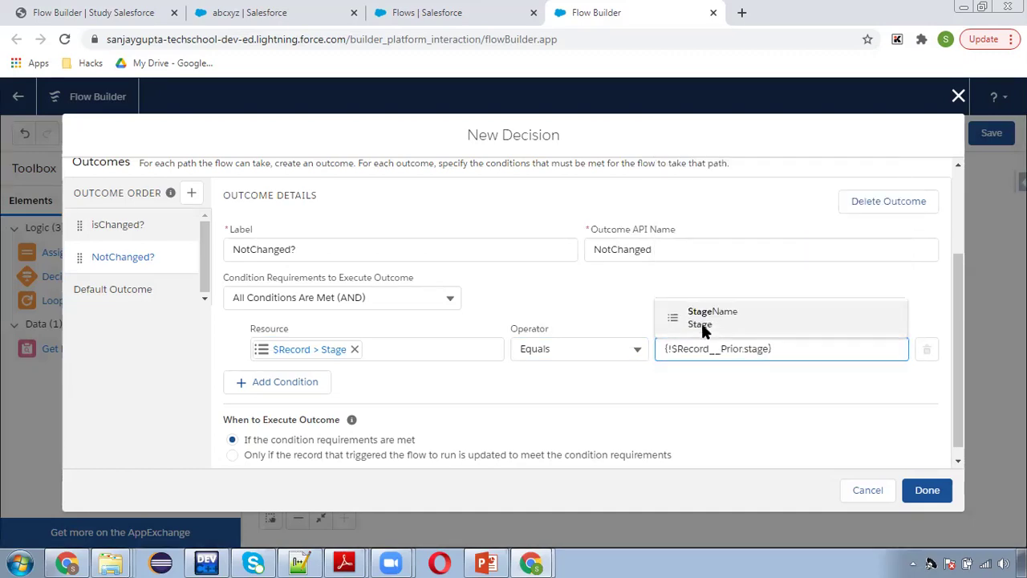
click(701, 321)
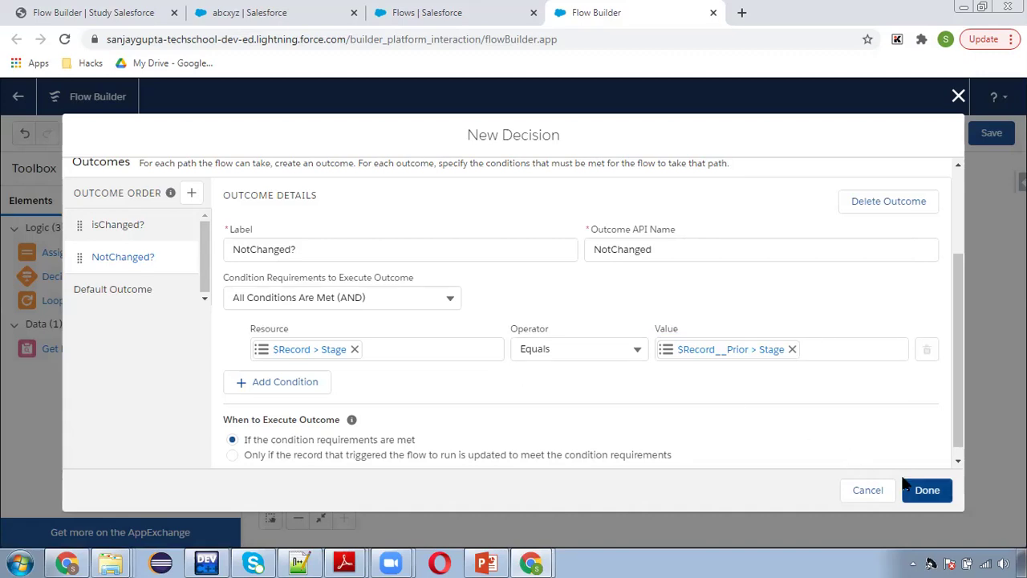
click(927, 489)
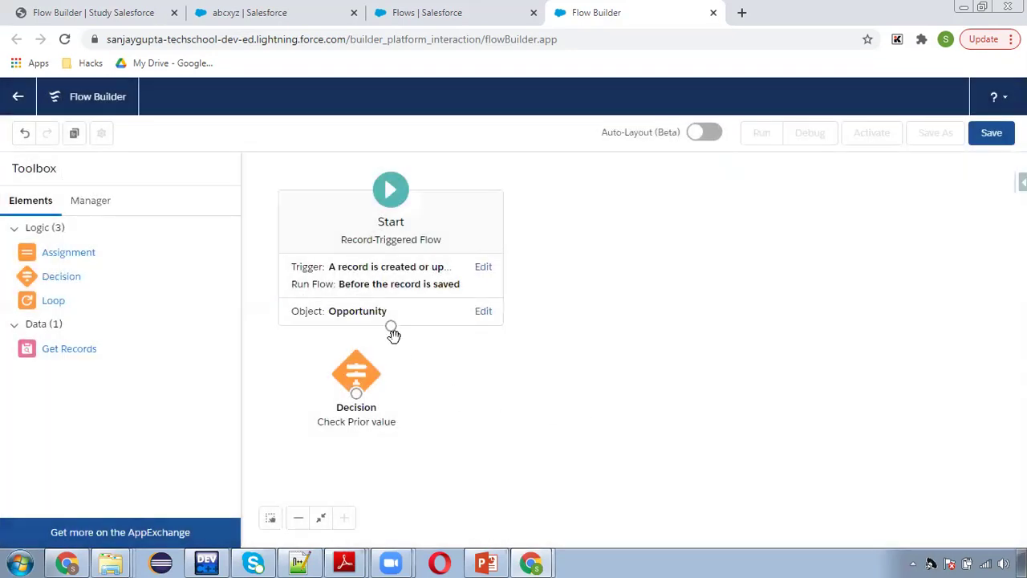
Connect Start to the Check Prior value decision and add an Assignment element labelled "Update Description" with API name Update_Description
drag(391, 328, 355, 371)
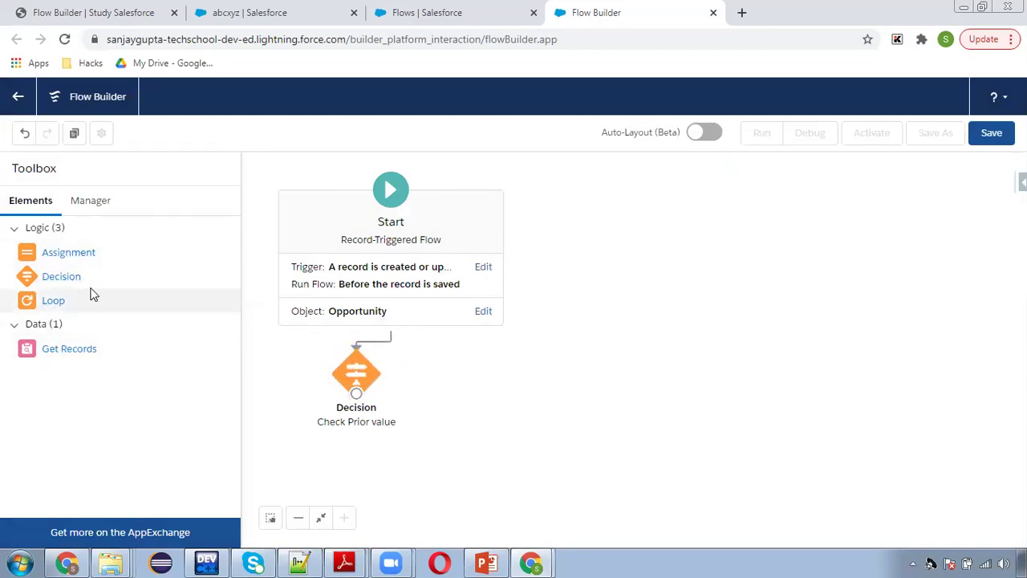
drag(69, 252, 526, 331)
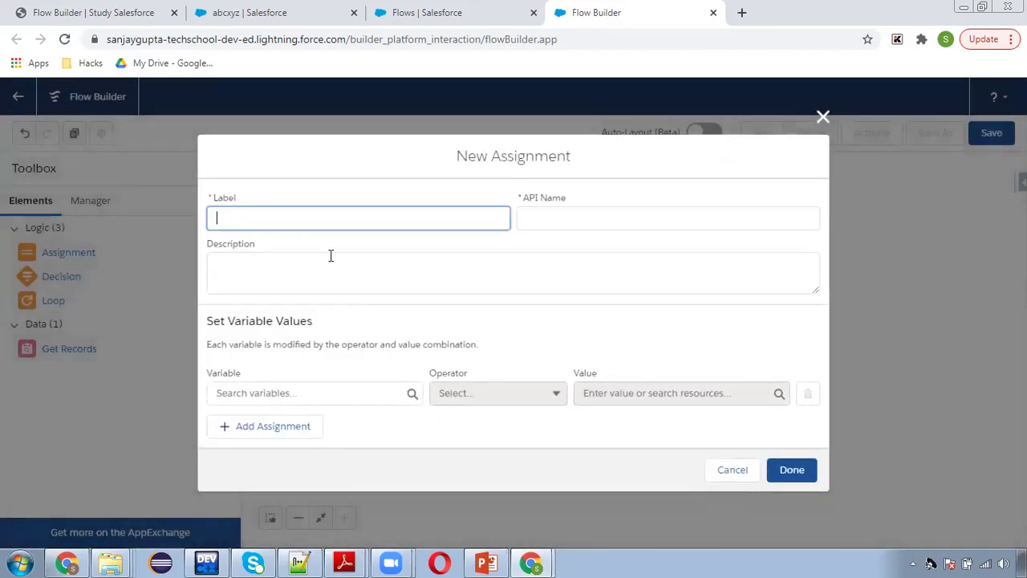
text(Updte)
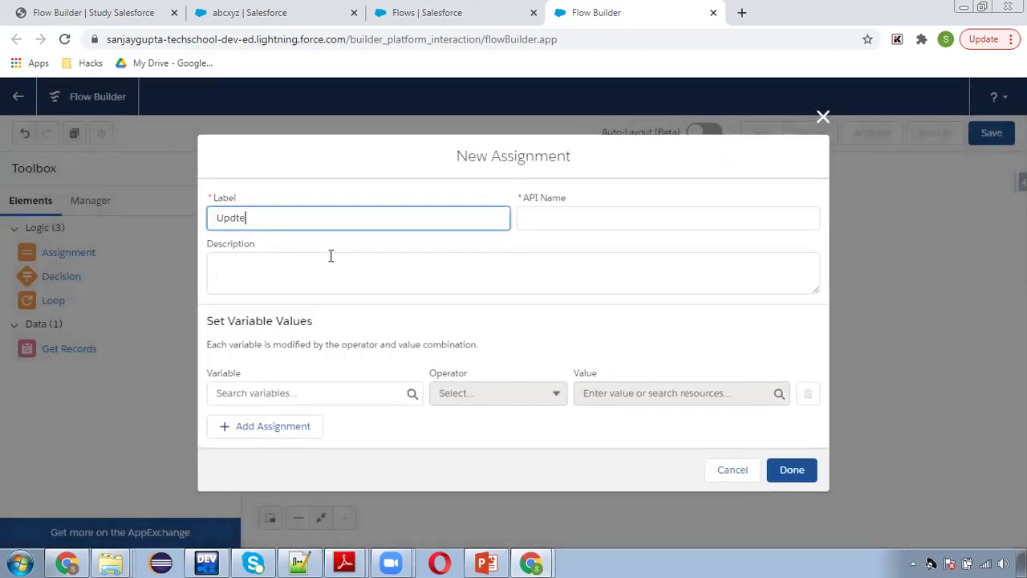
key(BackSpace)
key(BackSpace)
text(ate Des)
click(505, 247)
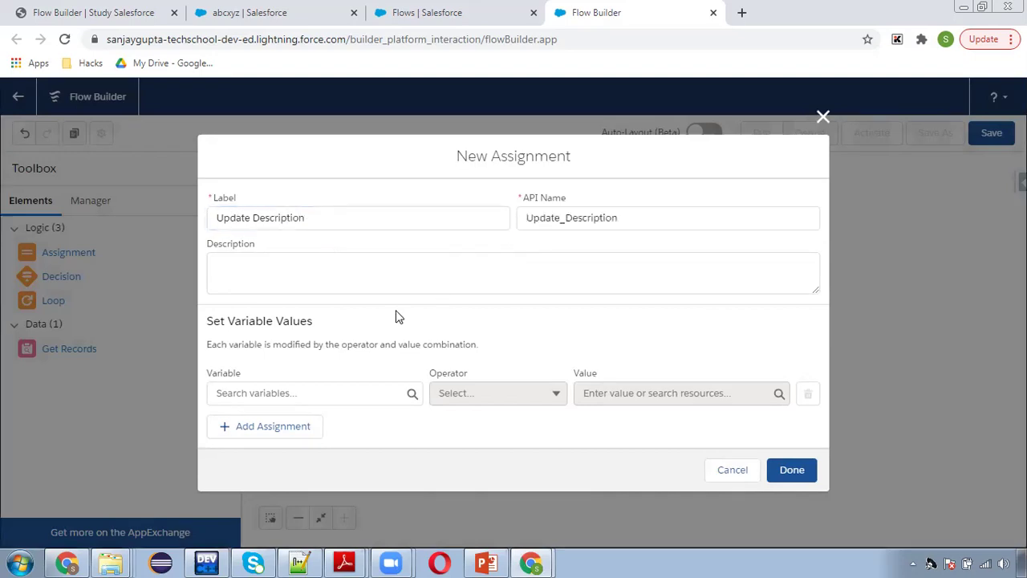
Set the variable of the Update Description assignment to the Description field of $Record
click(322, 393)
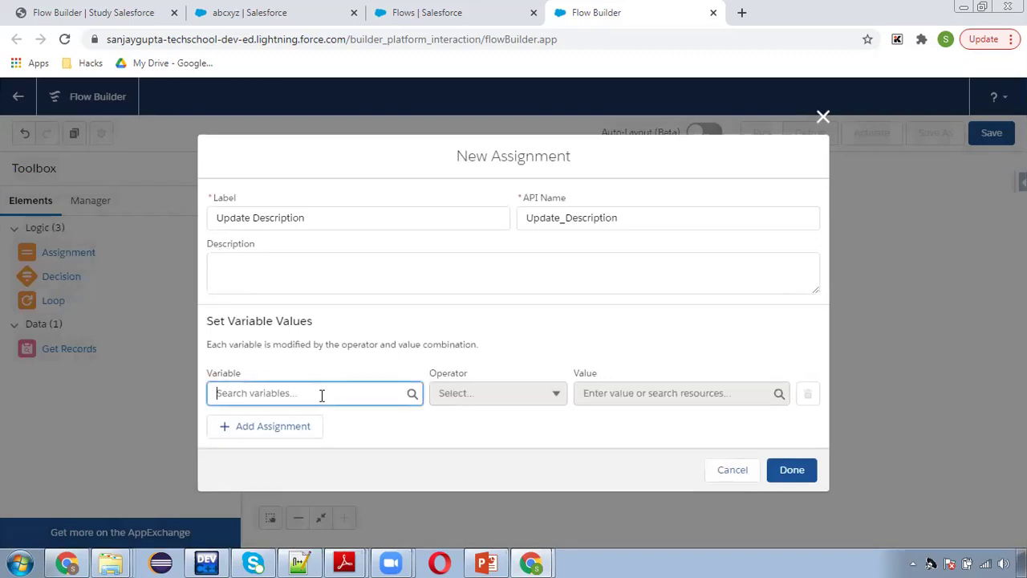
text(des)
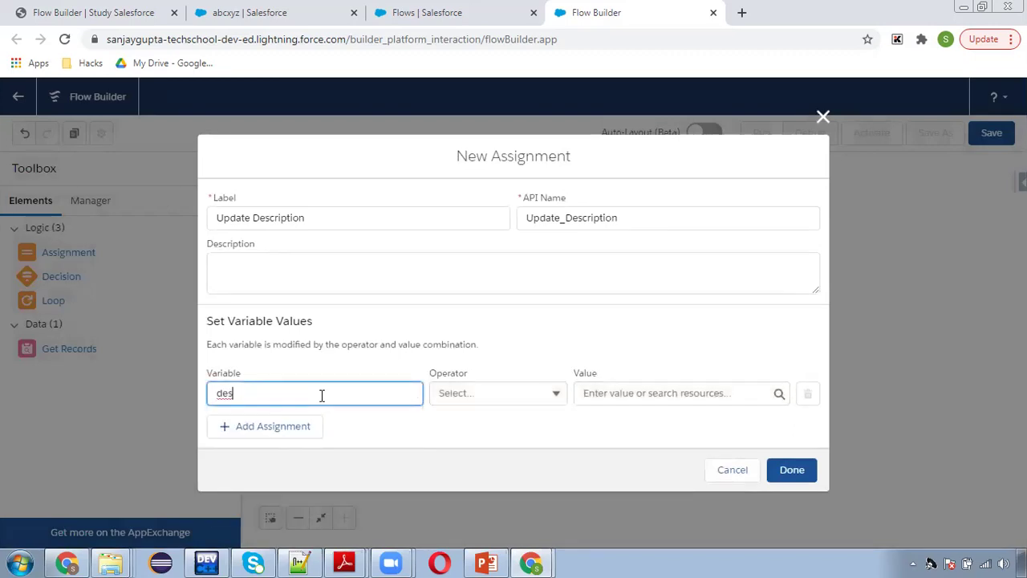
key(BackSpace)
key(BackSpace)
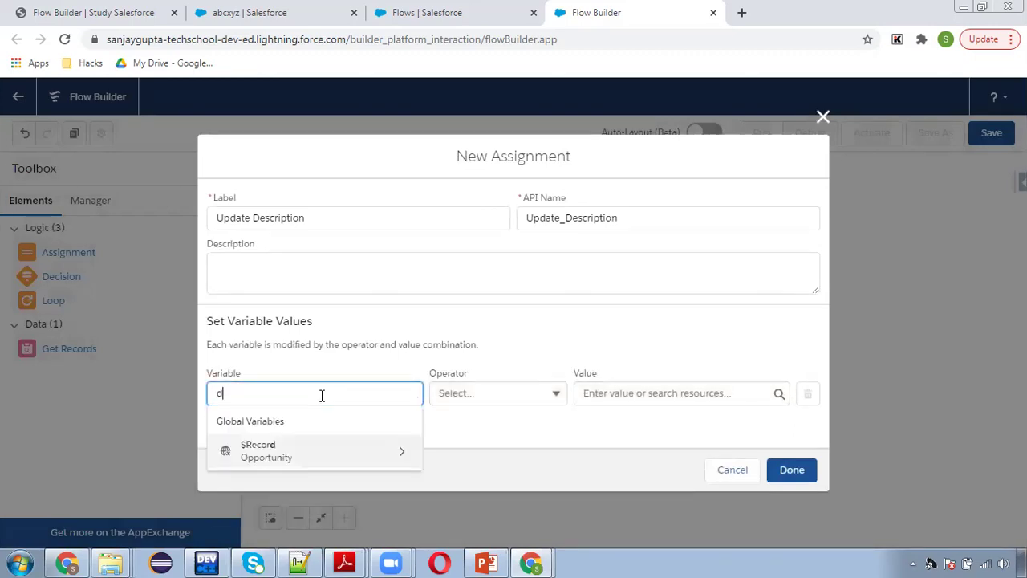
click(266, 443)
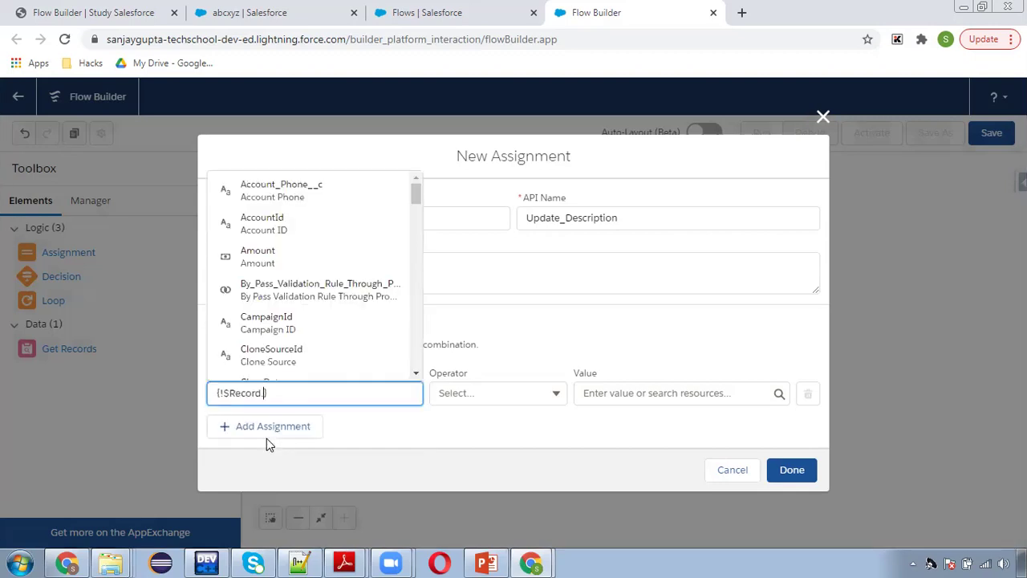
text(des)
click(309, 362)
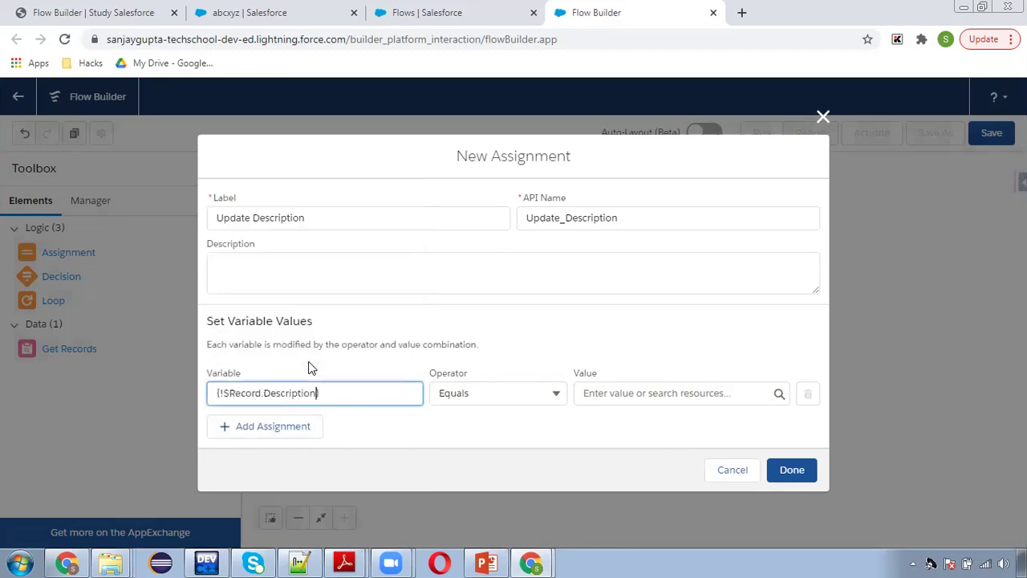
Set the value assigned to $Record > Description to the Stage field of $Record, with the operator Equals
click(624, 396)
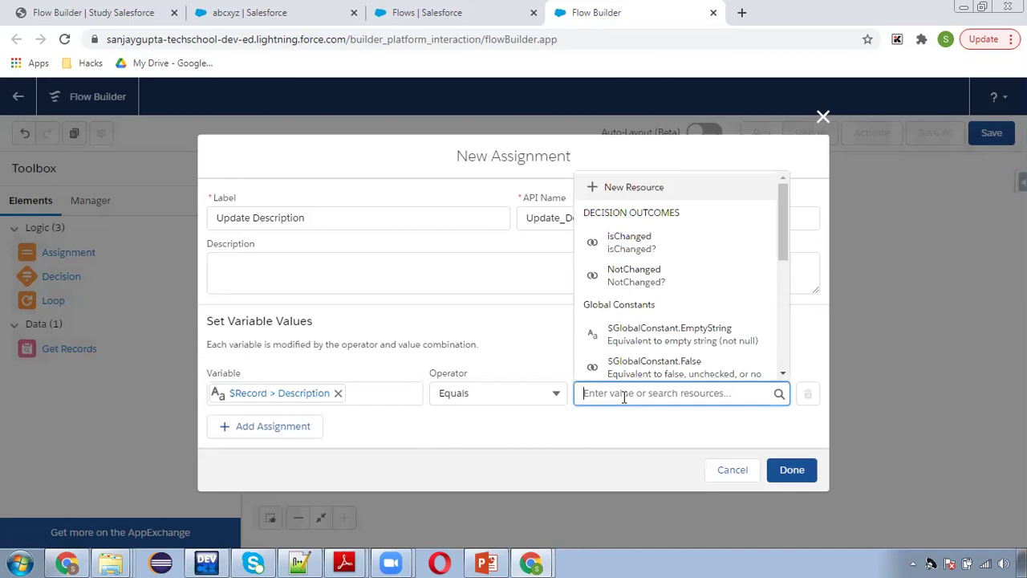
text(rec)
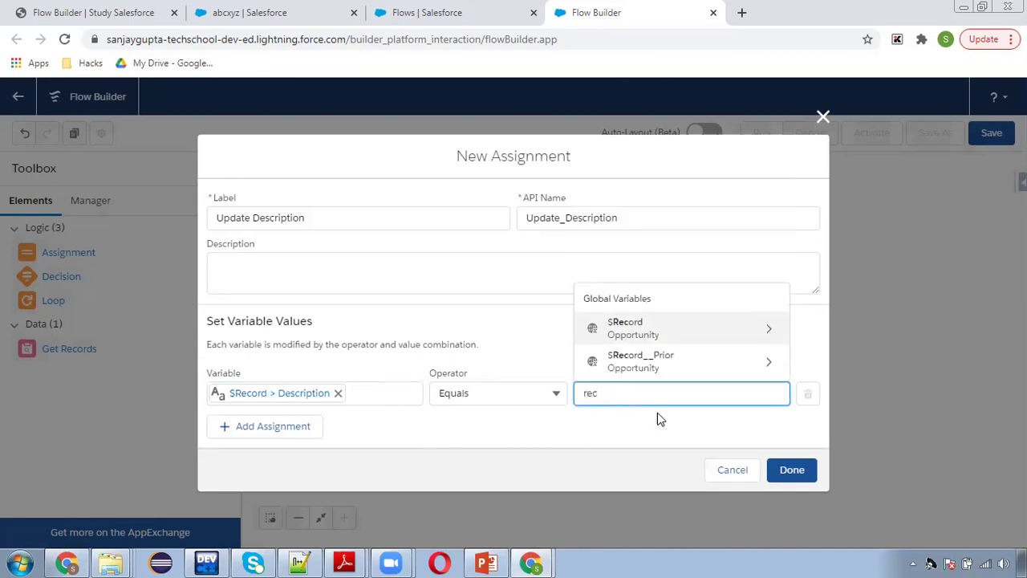
click(664, 329)
text(stage)
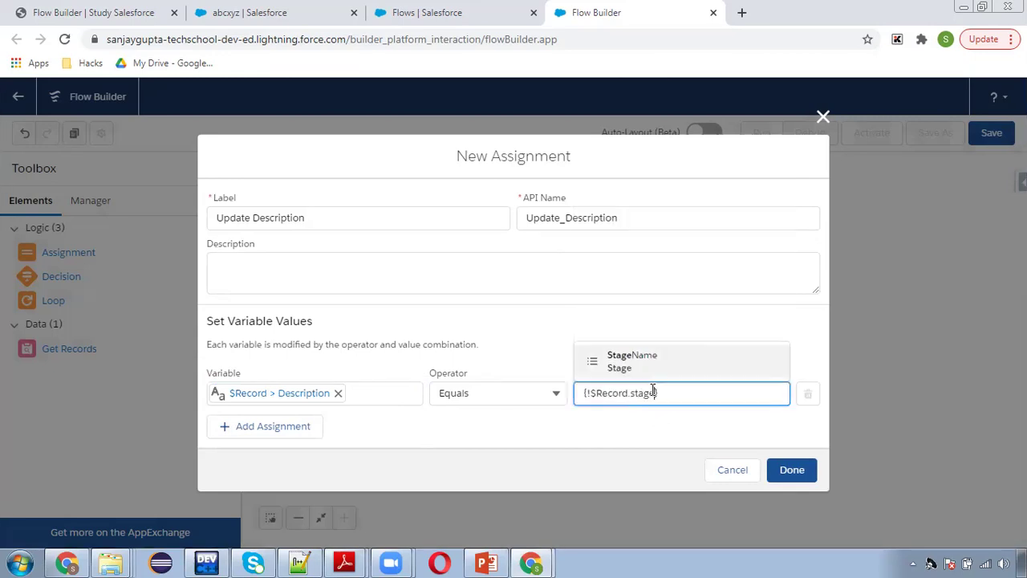
click(648, 368)
click(625, 456)
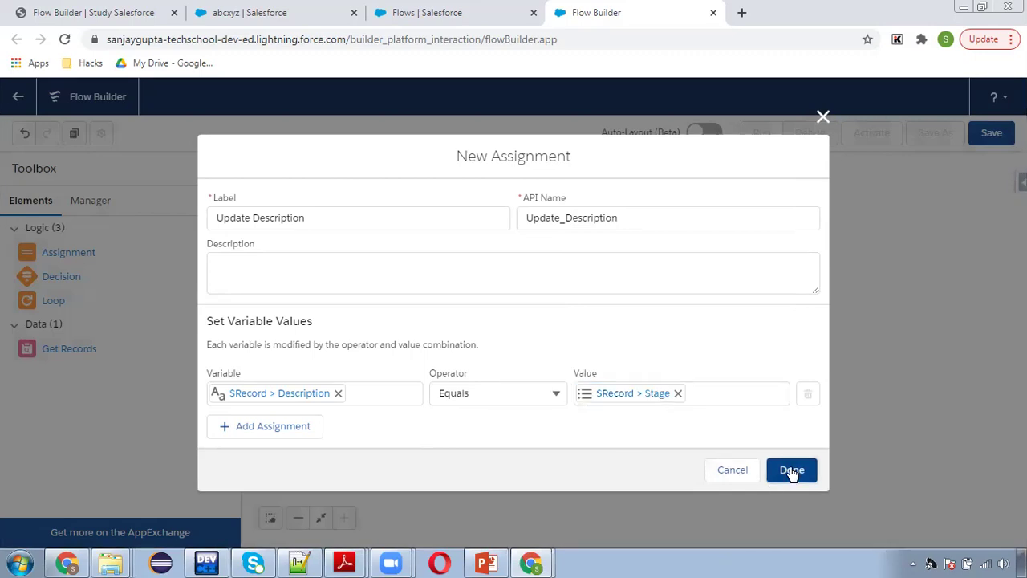
Finish the Update Description assignment and connect the decision to it through the isChanged? outcome
click(792, 472)
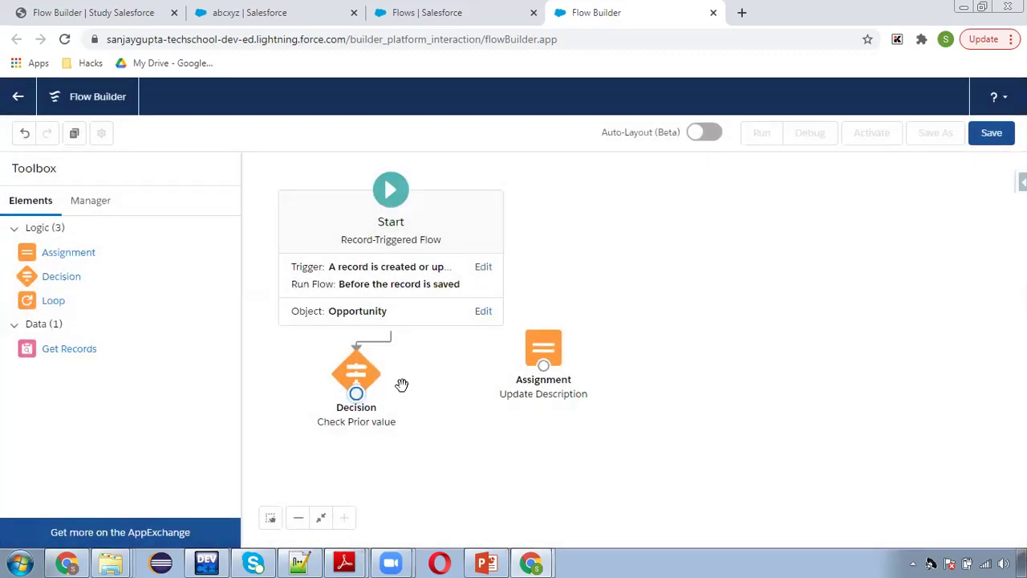
drag(356, 394, 544, 353)
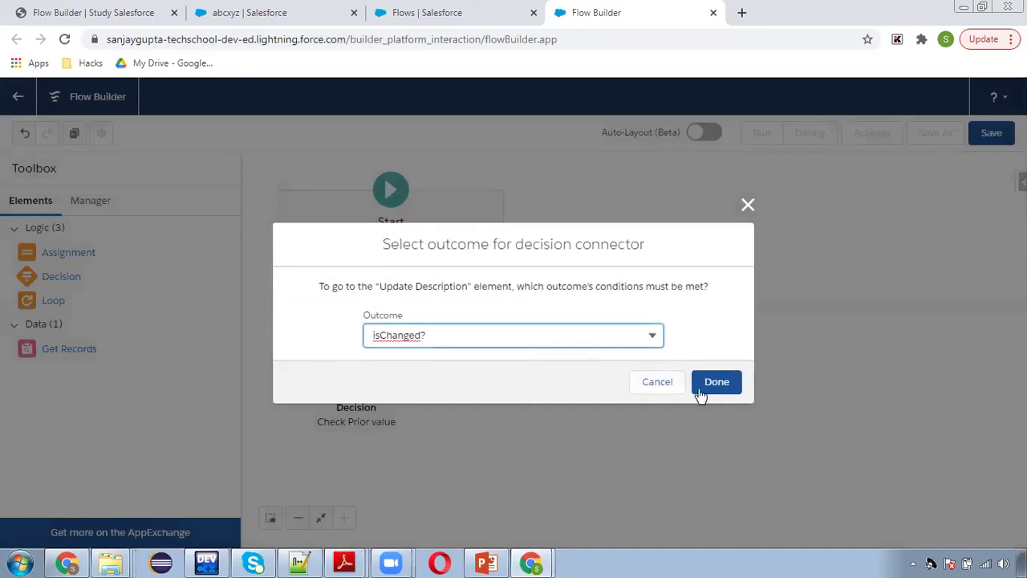
click(699, 391)
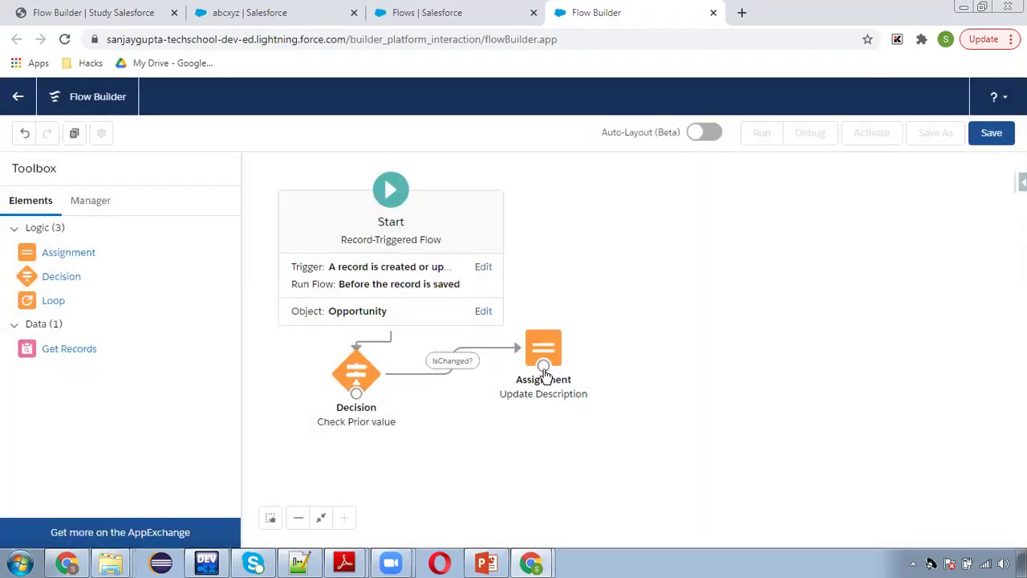
Add a second Assignment element labelled "Update Description with plain text" with API name Update_Description_with_plain_text below the first one
drag(73, 252, 505, 440)
text(Upda)
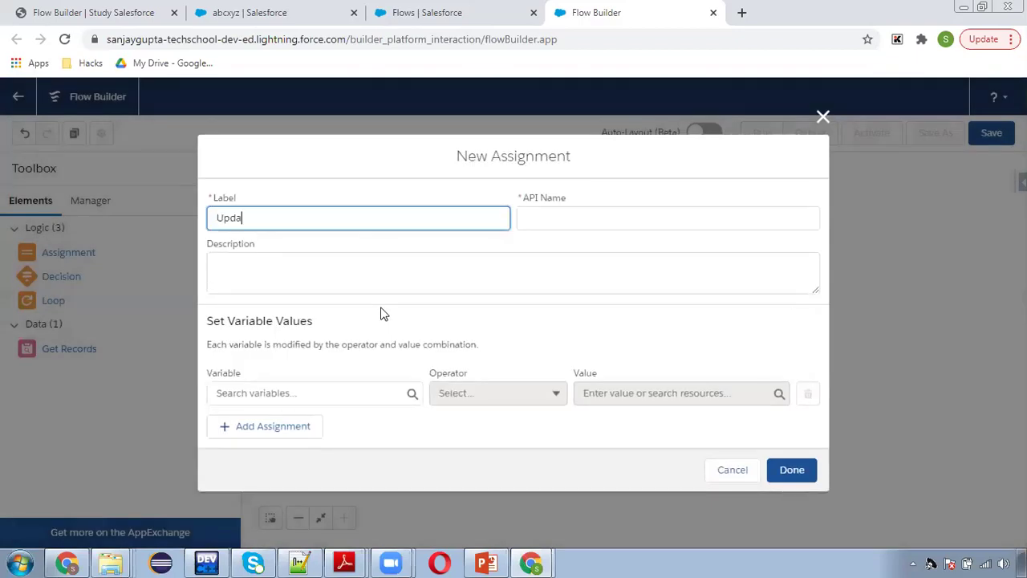
text(te Desri)
text(ription)
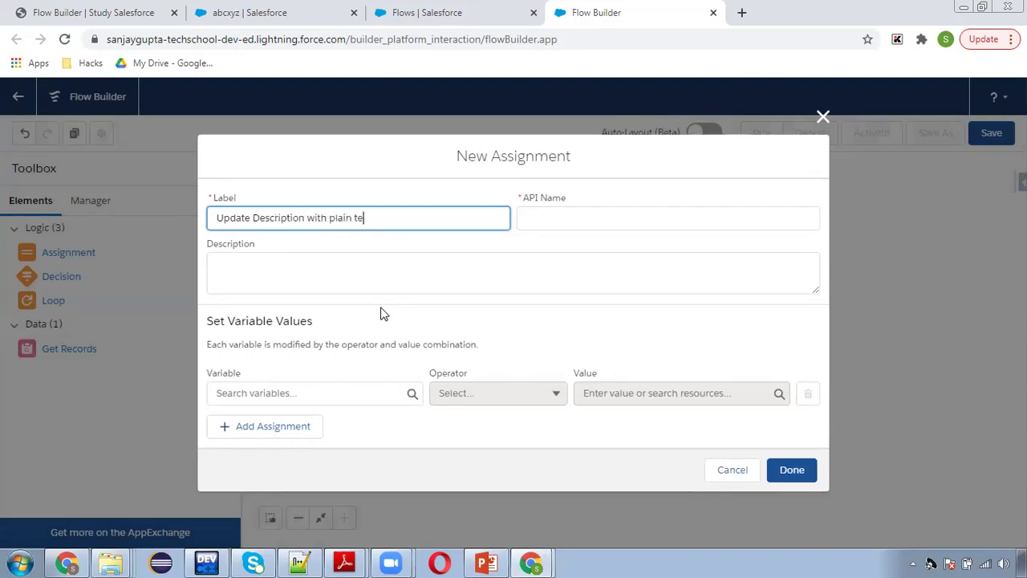
click(543, 220)
Set the plain text assignment's variable to $Record > Stage with the operator Equals and the value "Stage is not updated"
click(238, 393)
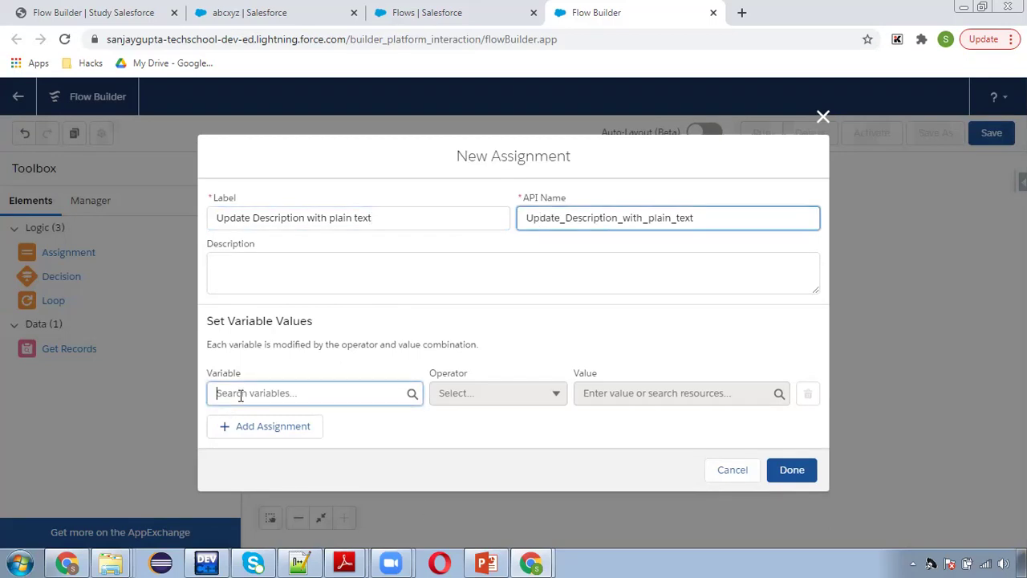
click(257, 493)
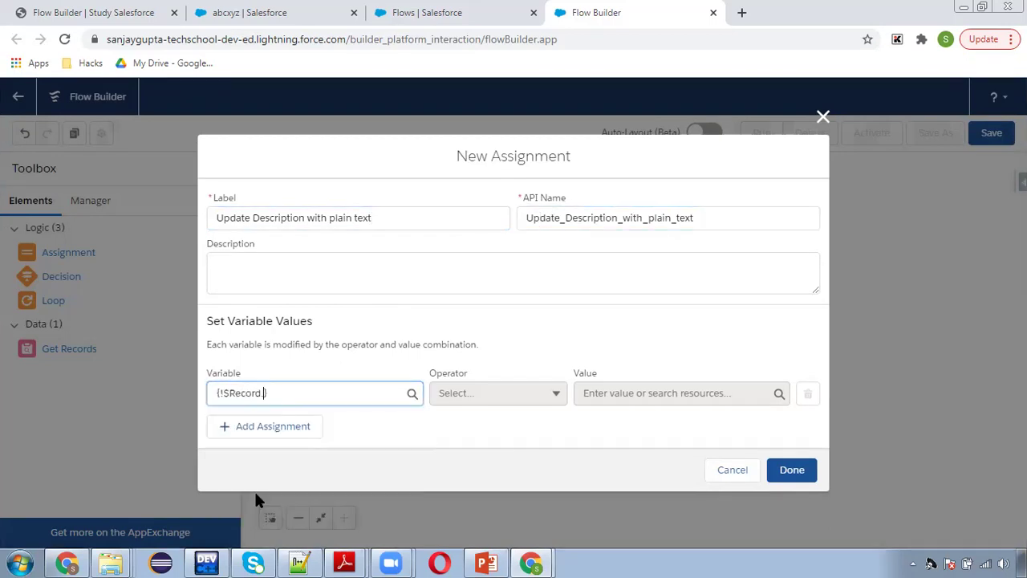
text(stage)
click(321, 365)
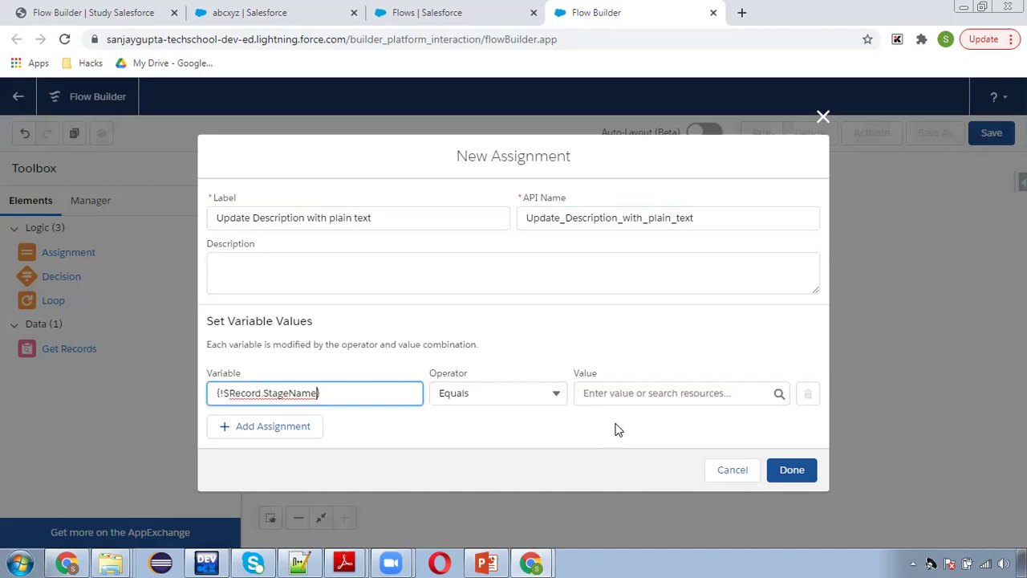
click(632, 393)
text(Stage is )
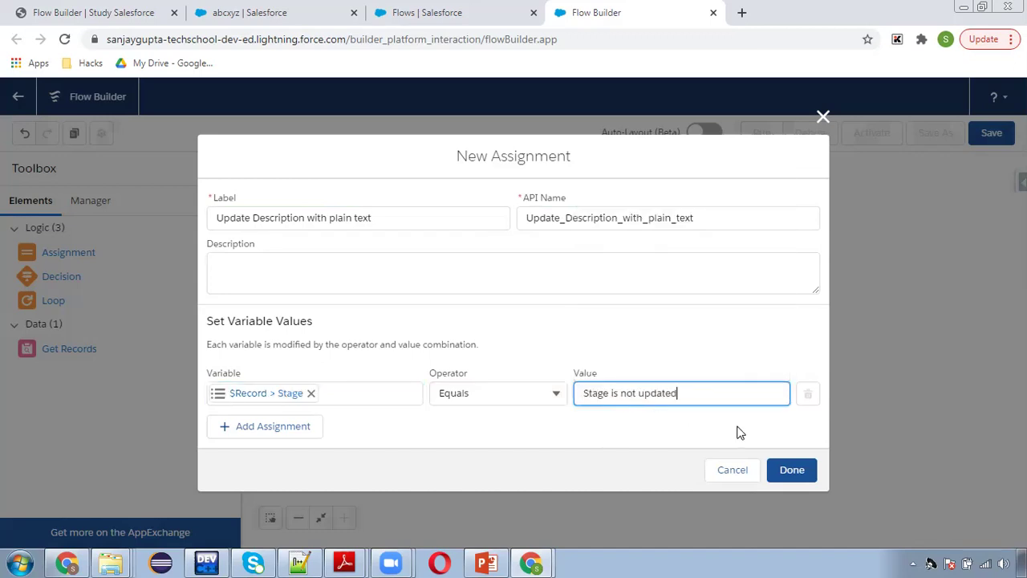
text(not updated)
Finish the plain text assignment and connect the decision to it through the NotChanged? outcome
click(791, 471)
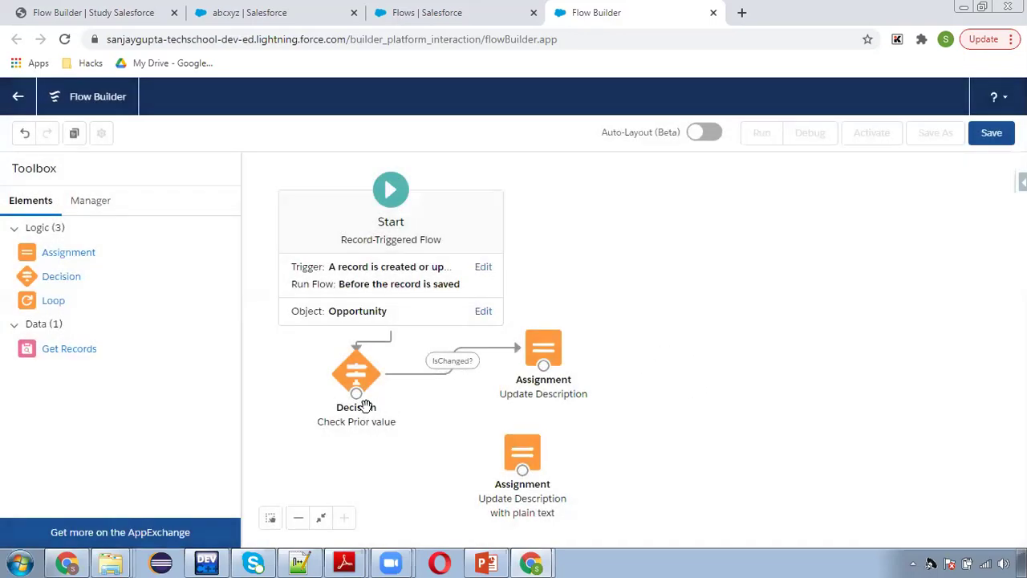
drag(356, 394, 522, 436)
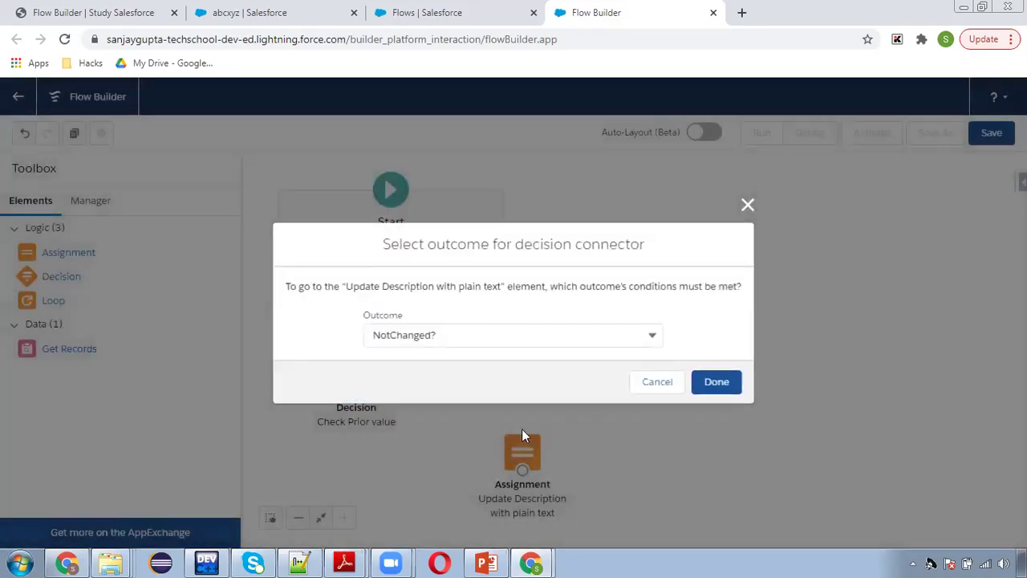
click(704, 382)
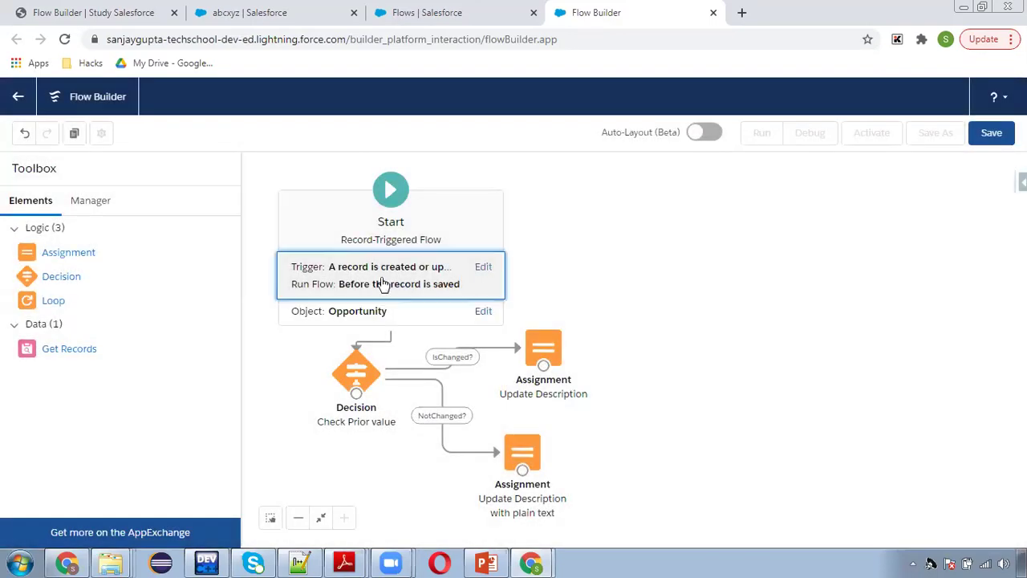
Review the flow's trigger configuration and save the flow with the label "ischanged and priorvalue demo" and API name ischanged_and_priorvalue_demo
click(384, 284)
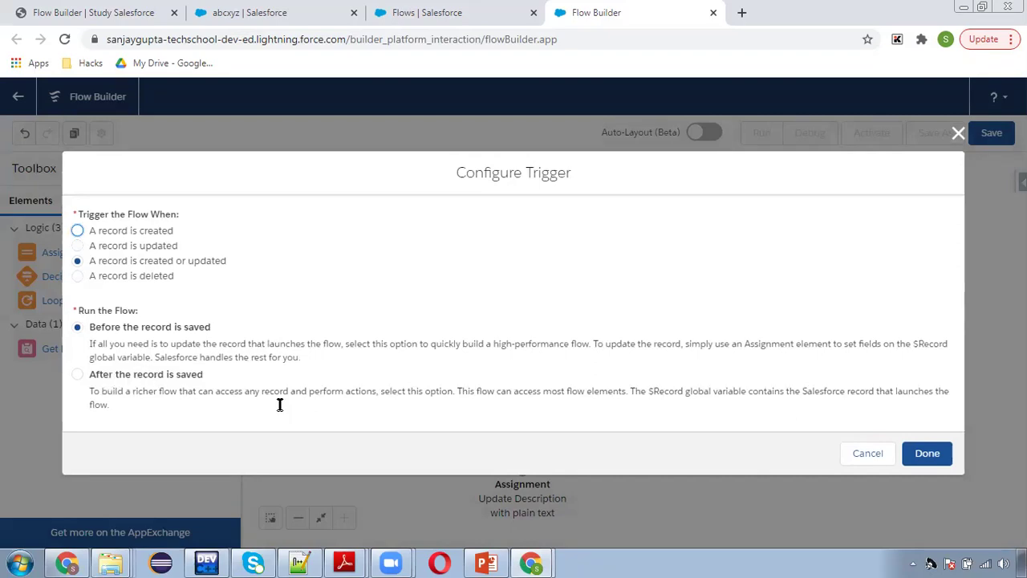
click(923, 453)
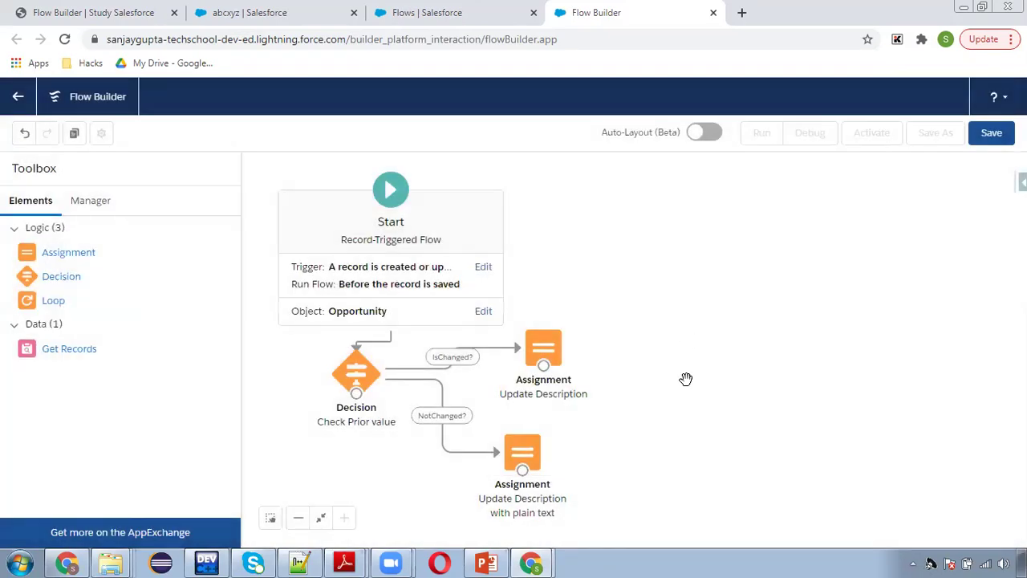
click(994, 133)
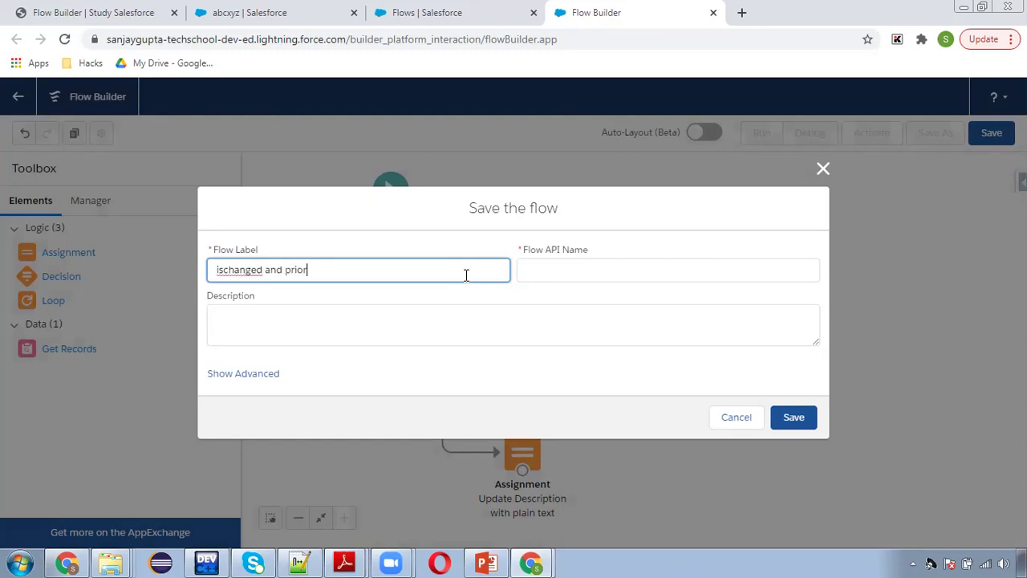
text(alue demo)
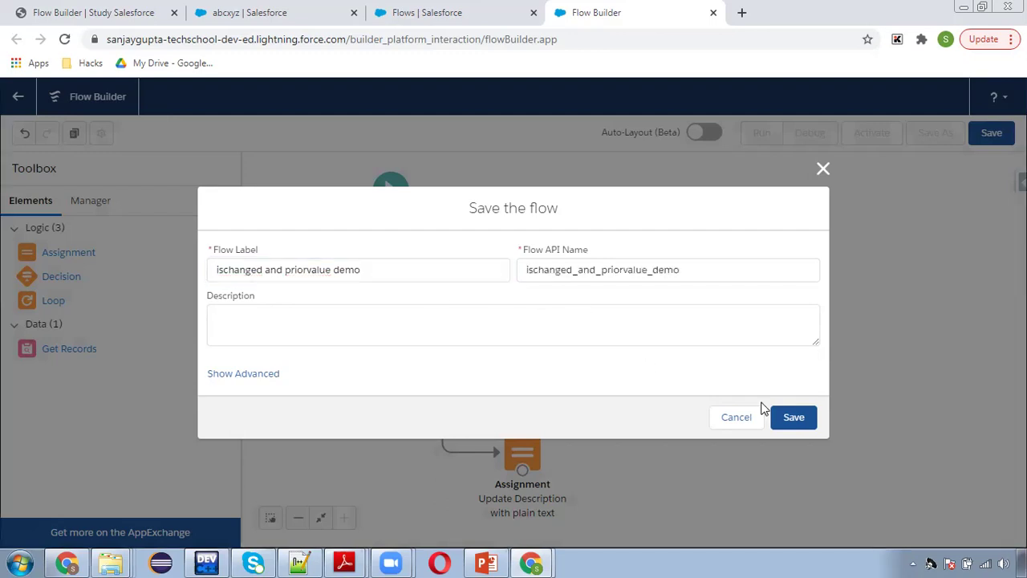
click(789, 414)
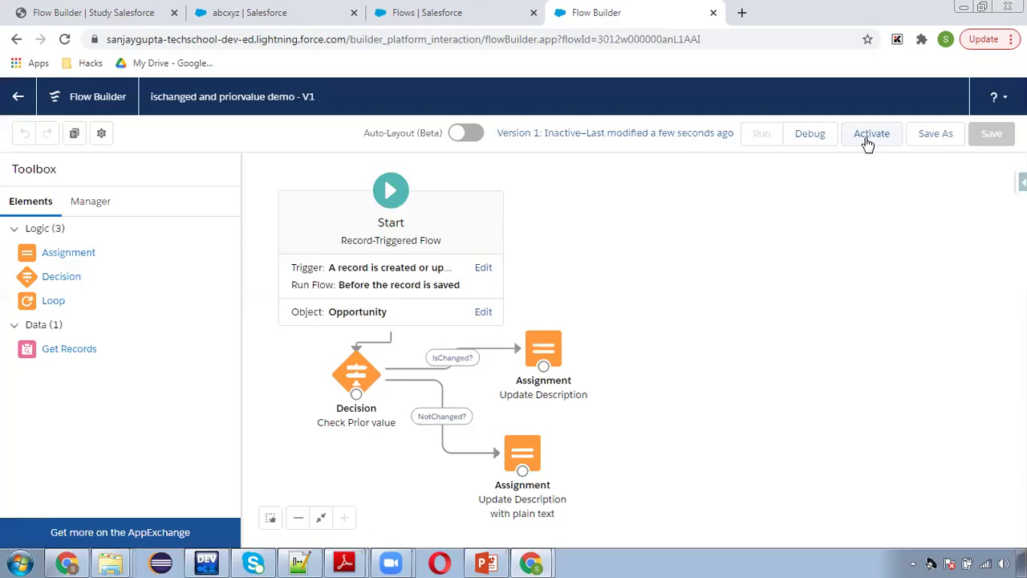
Activate the flow and switch to the abcxyz account record in Salesforce
click(870, 138)
click(250, 13)
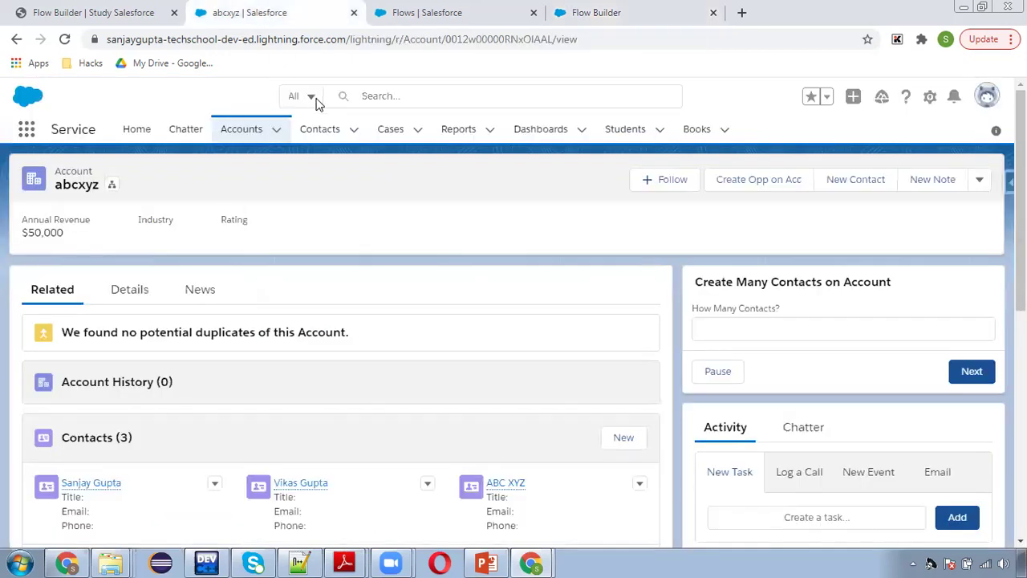
Switch to the Sales app and open the Farmers Coop. of Florida- opportunity from the recently viewed Opportunities
click(25, 133)
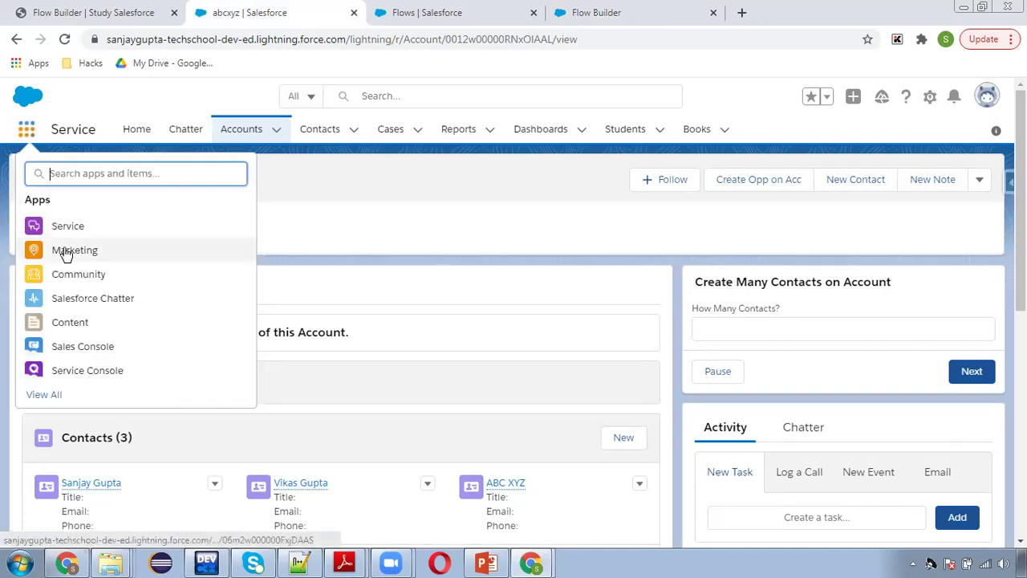
text(sa)
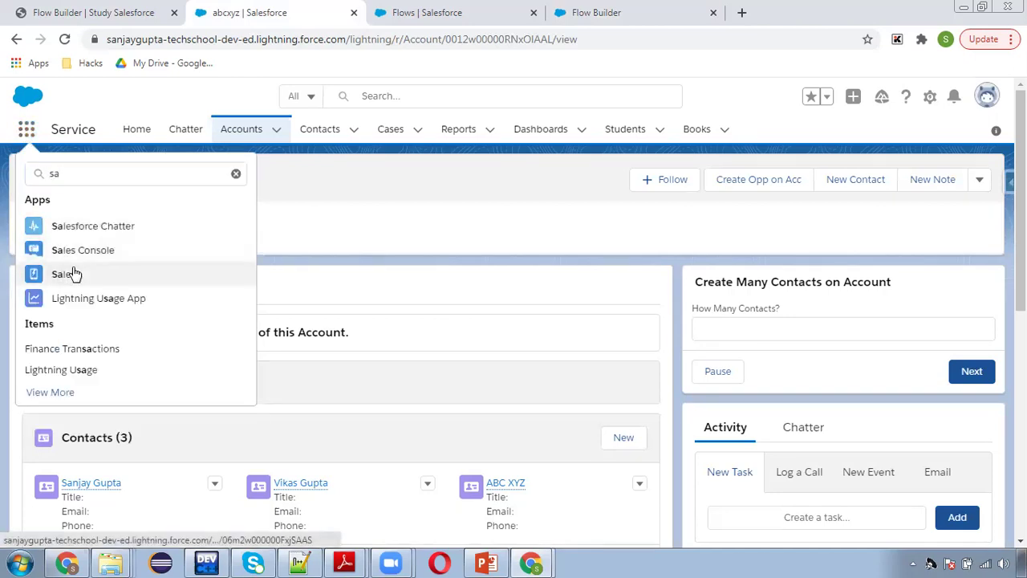
click(71, 273)
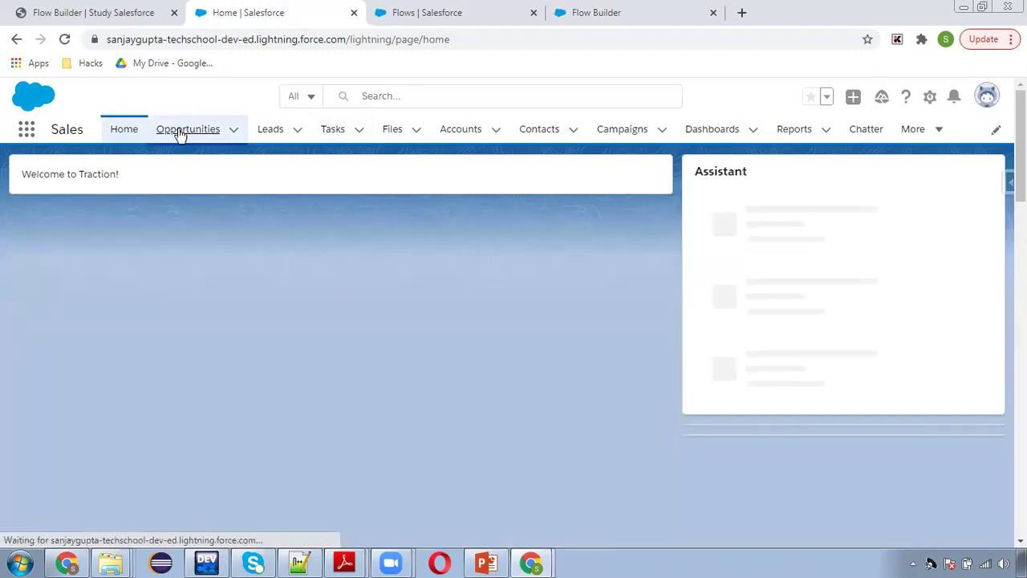
click(216, 149)
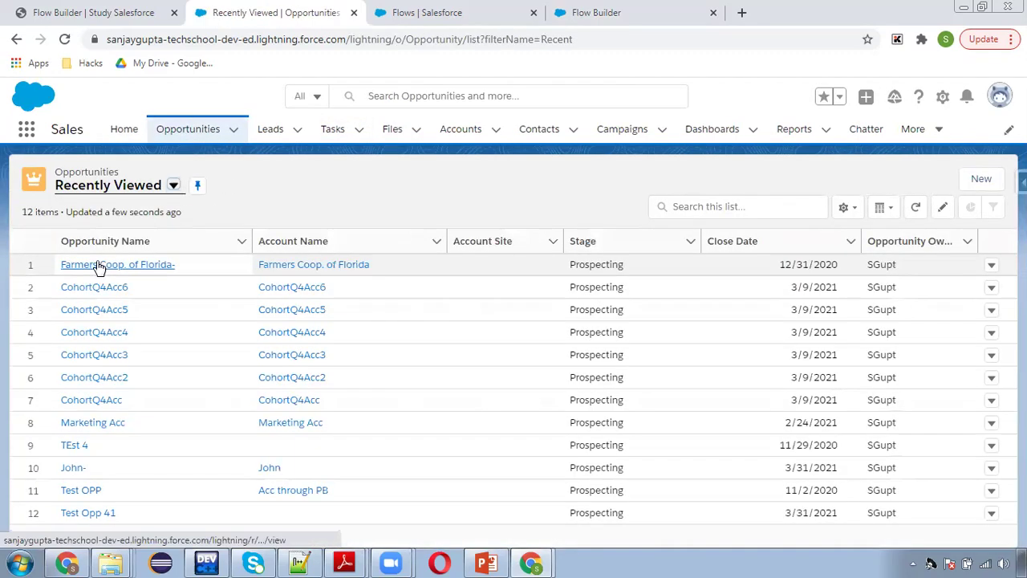
click(98, 267)
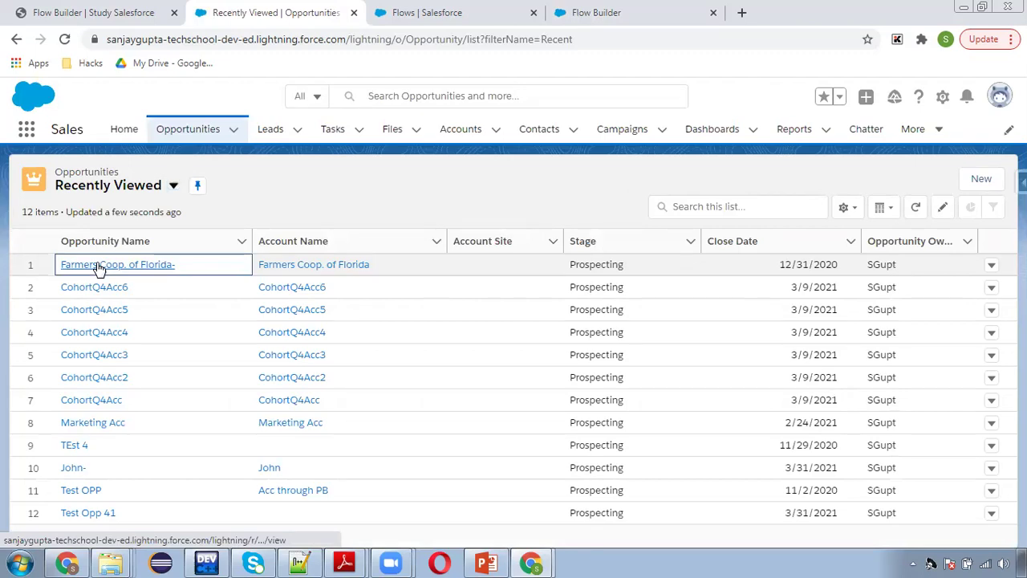
click(96, 265)
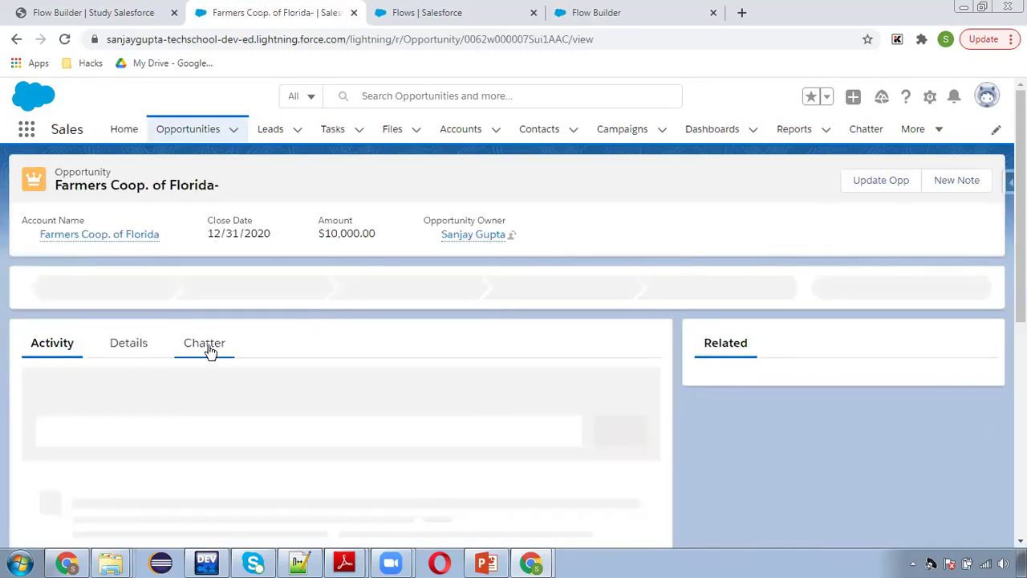
In the opportunity's details, set Stage to Qualification, save the record and check its Description
click(130, 346)
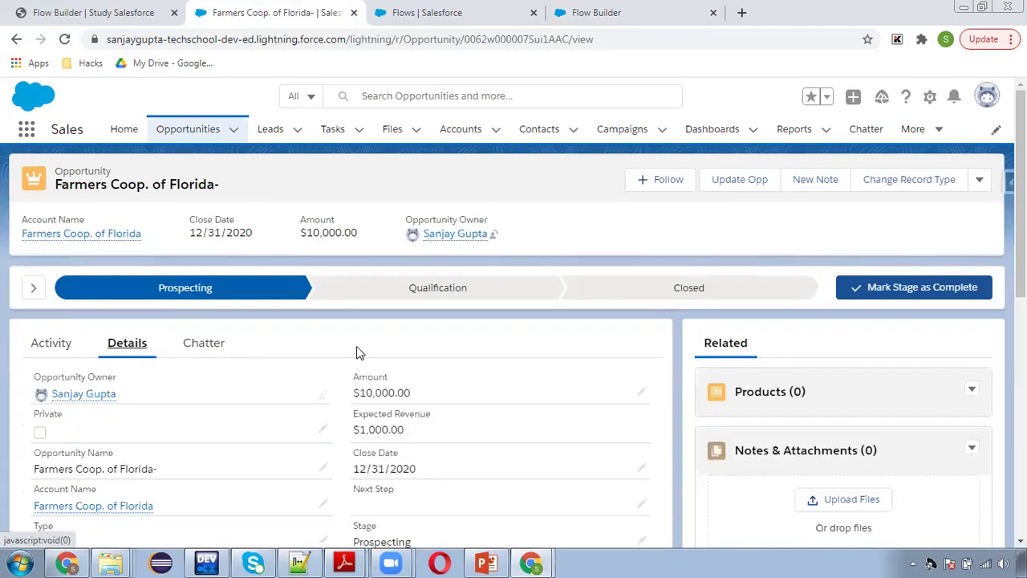
scroll(356, 351, down, 2)
scroll(422, 360, down, 1)
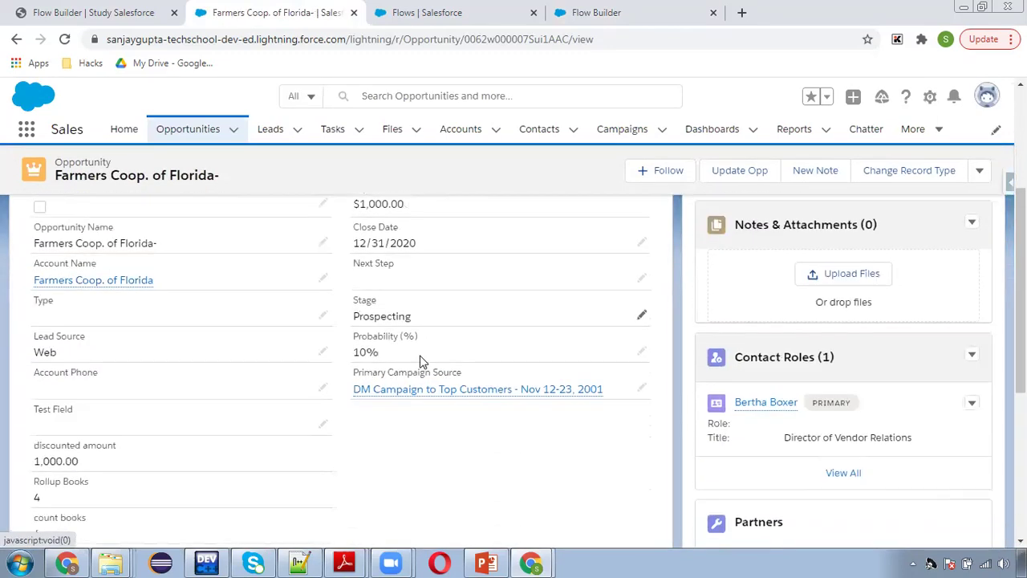
scroll(393, 347, down, 7)
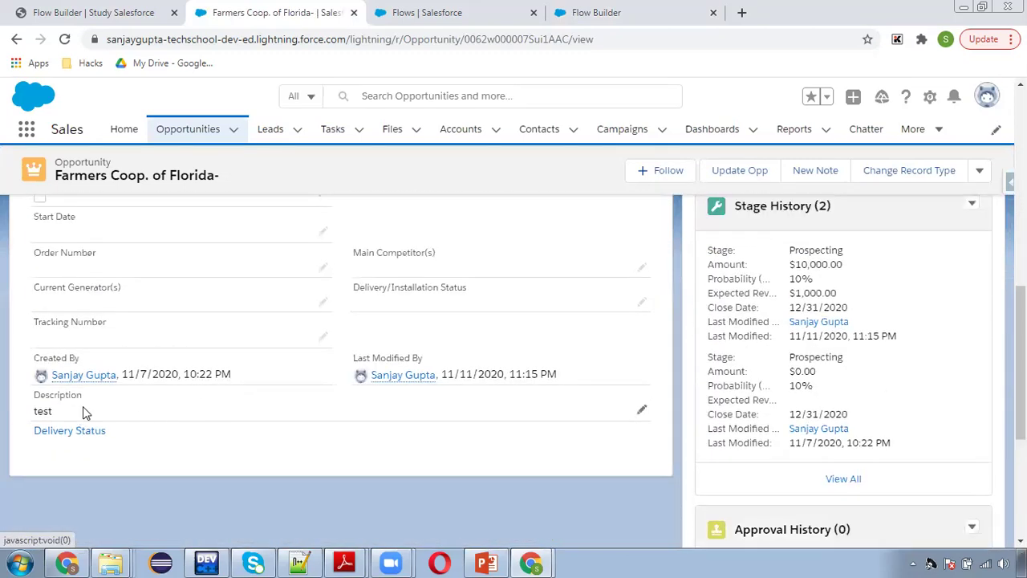
scroll(541, 372, up, 5)
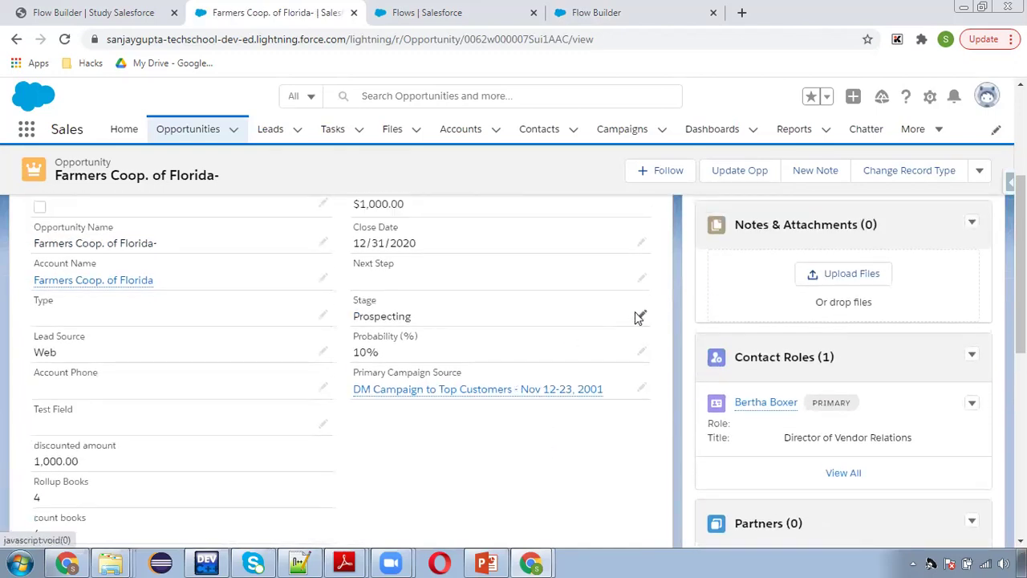
click(639, 315)
click(402, 363)
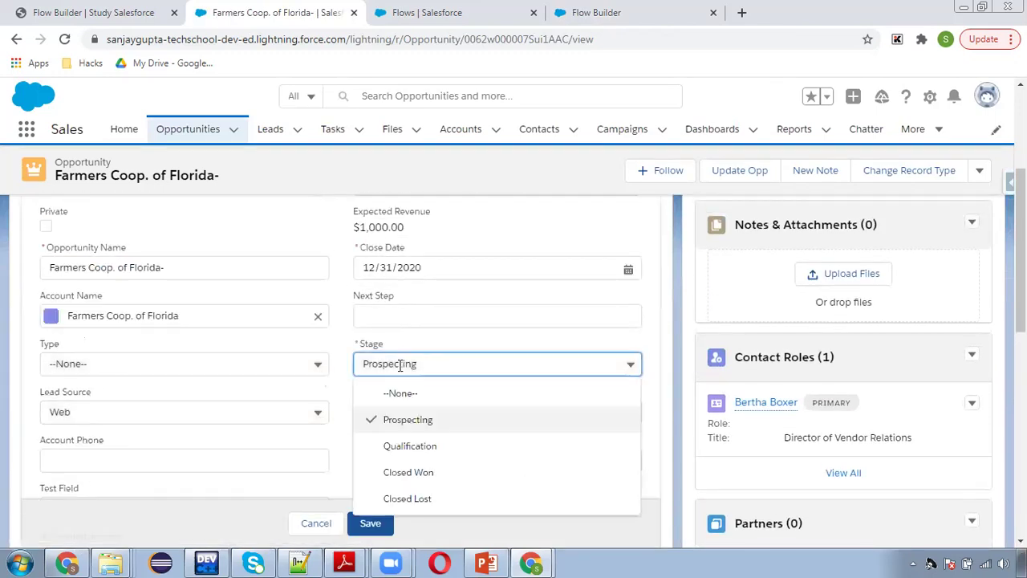
click(419, 446)
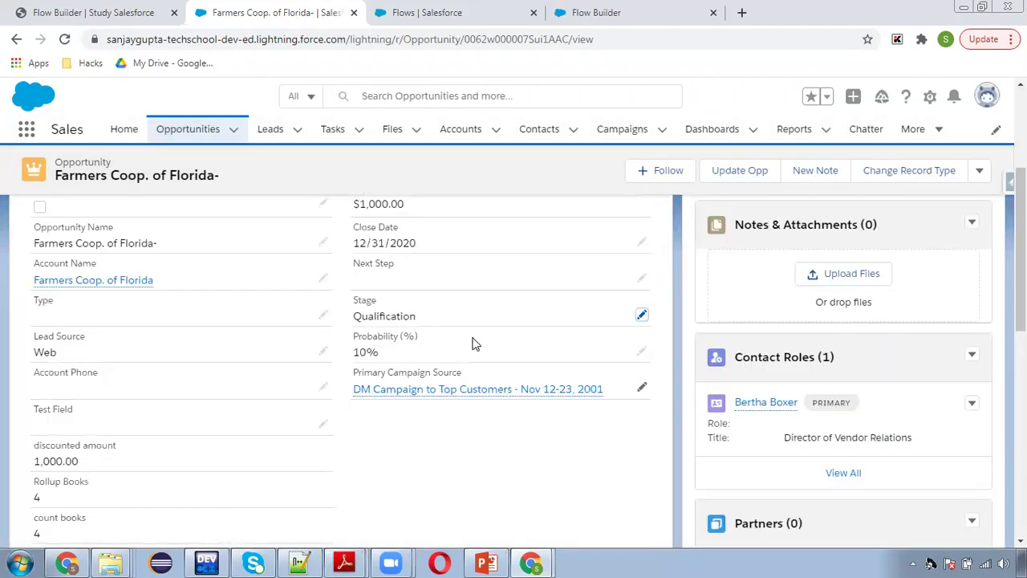
scroll(469, 347, down, 8)
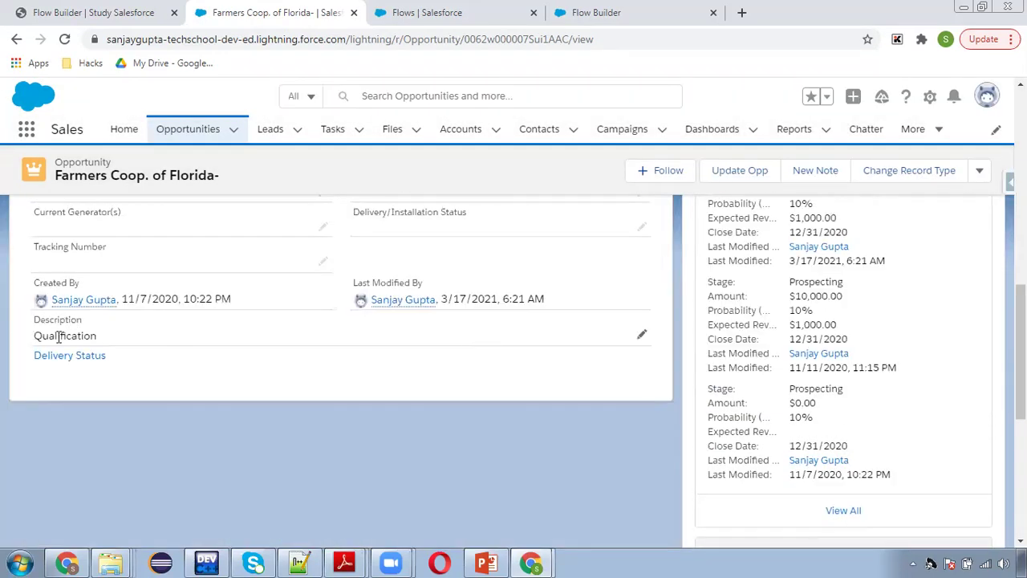
scroll(179, 378, up, 5)
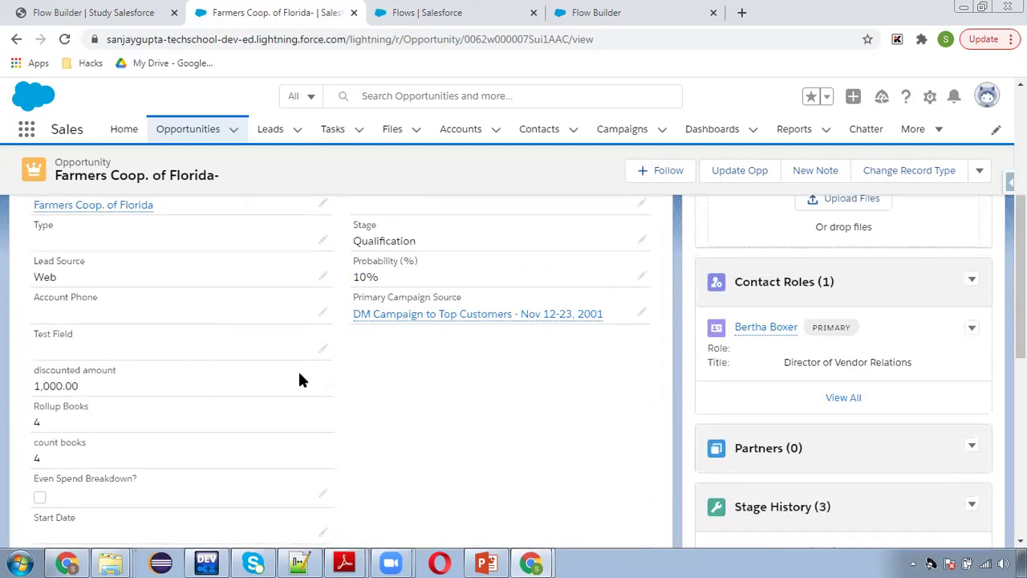
scroll(299, 373, up, 1)
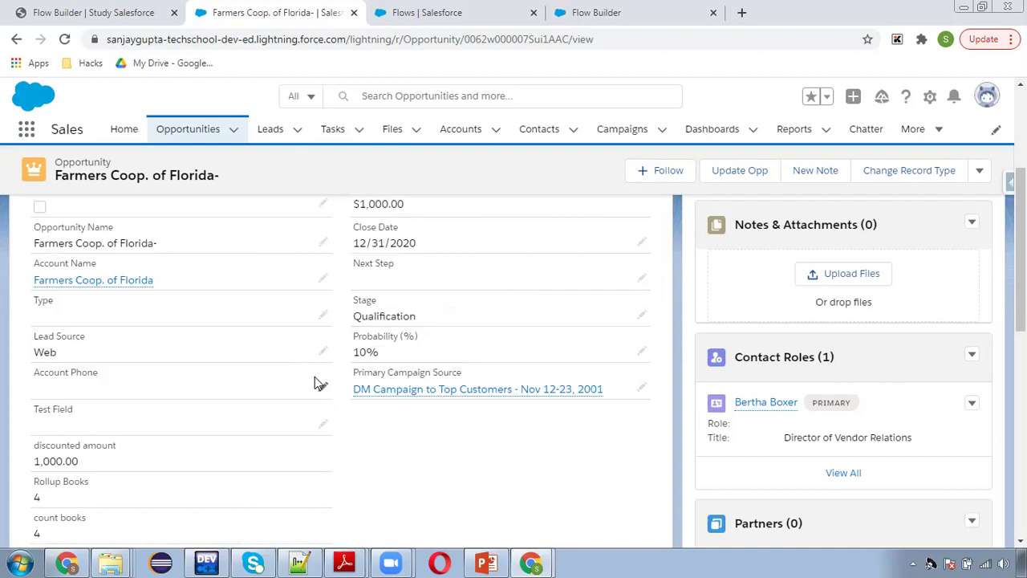
Set the opportunity's Type to Existing Customer - Upgrade and save the record
click(324, 314)
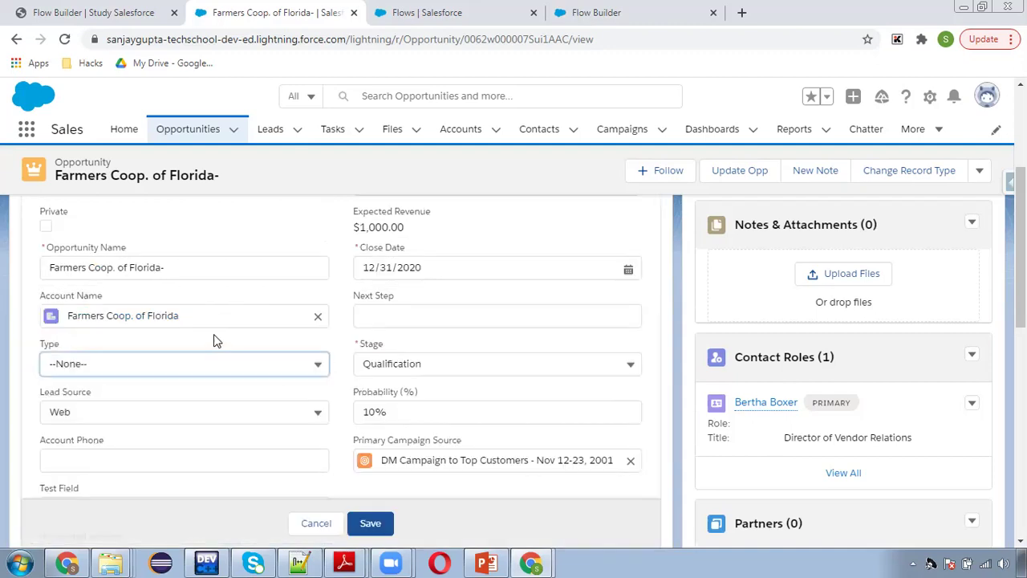
click(116, 356)
click(110, 419)
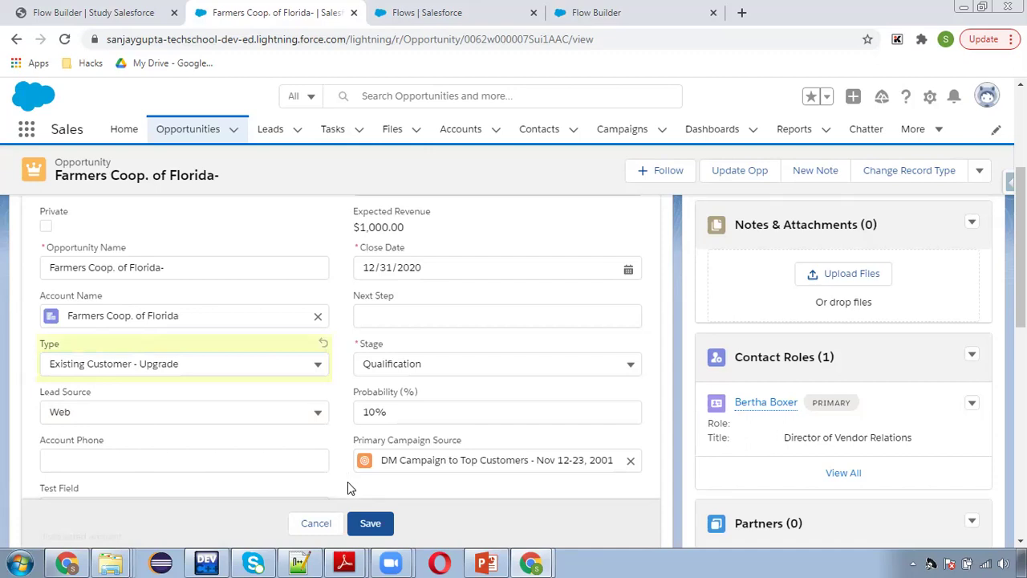
click(370, 523)
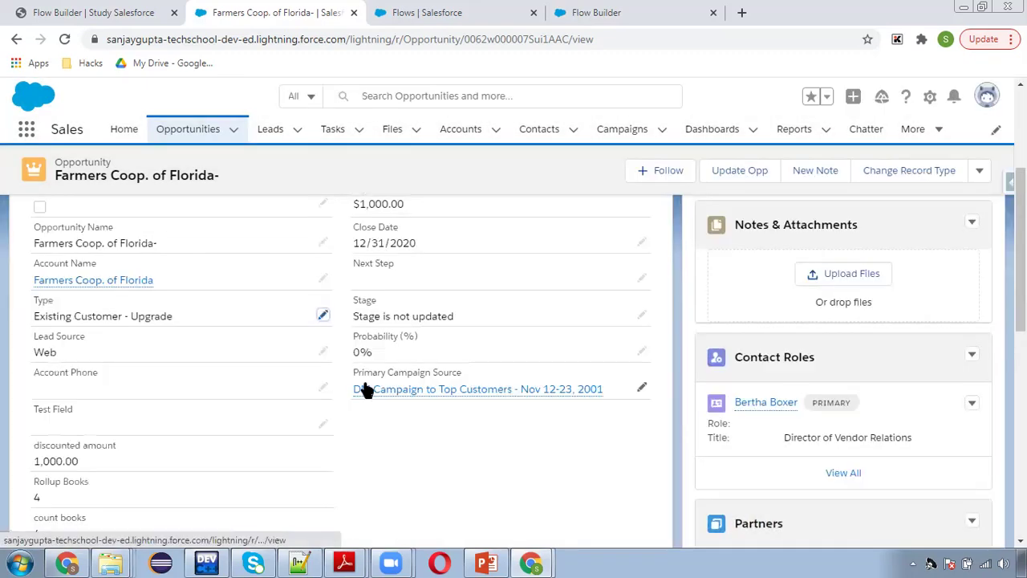
Examine the saved opportunity's Stage and Description to see which field the flow wrote to
mouse_move(365, 389)
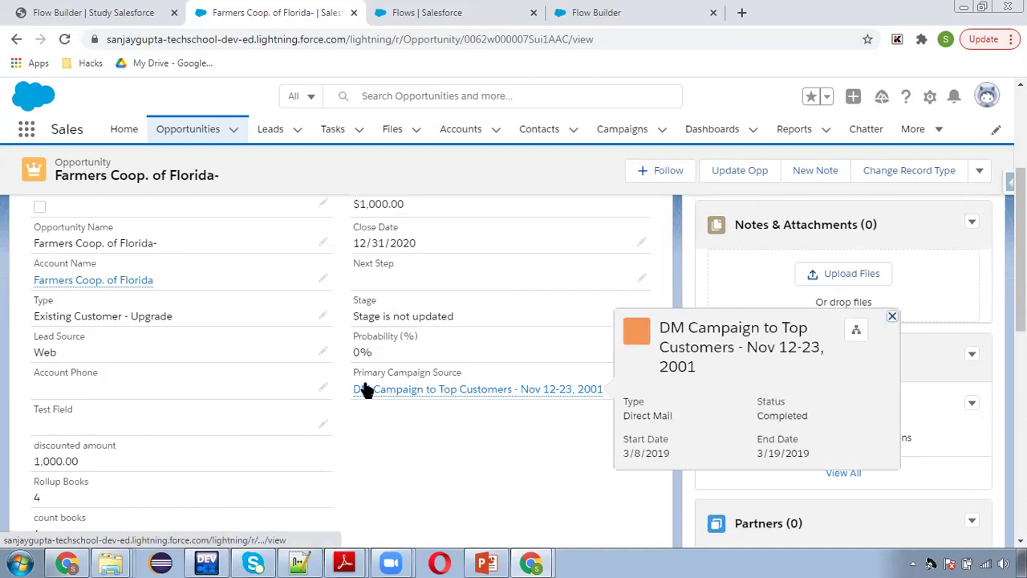
scroll(363, 409, down, 5)
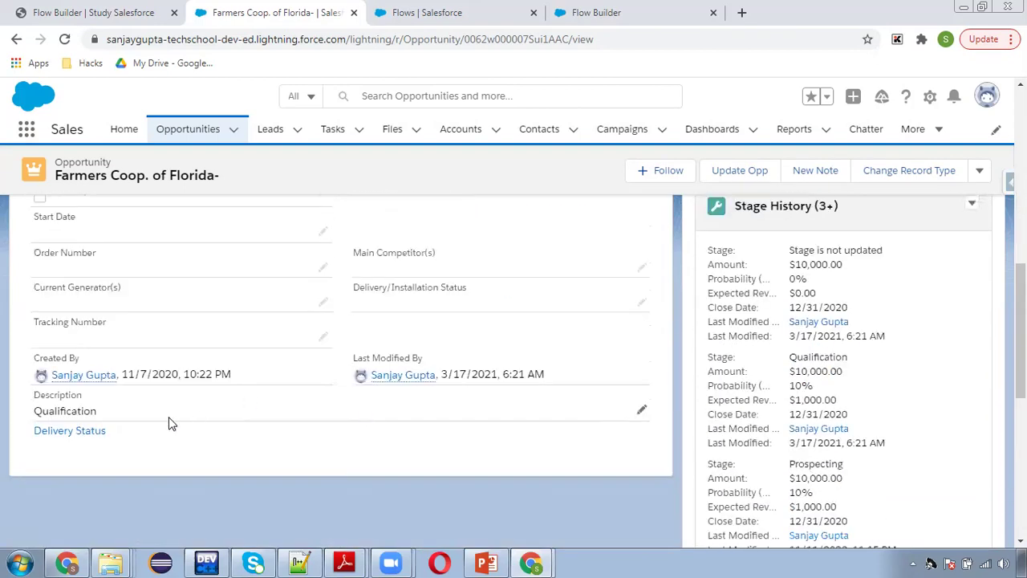
scroll(215, 406, up, 1)
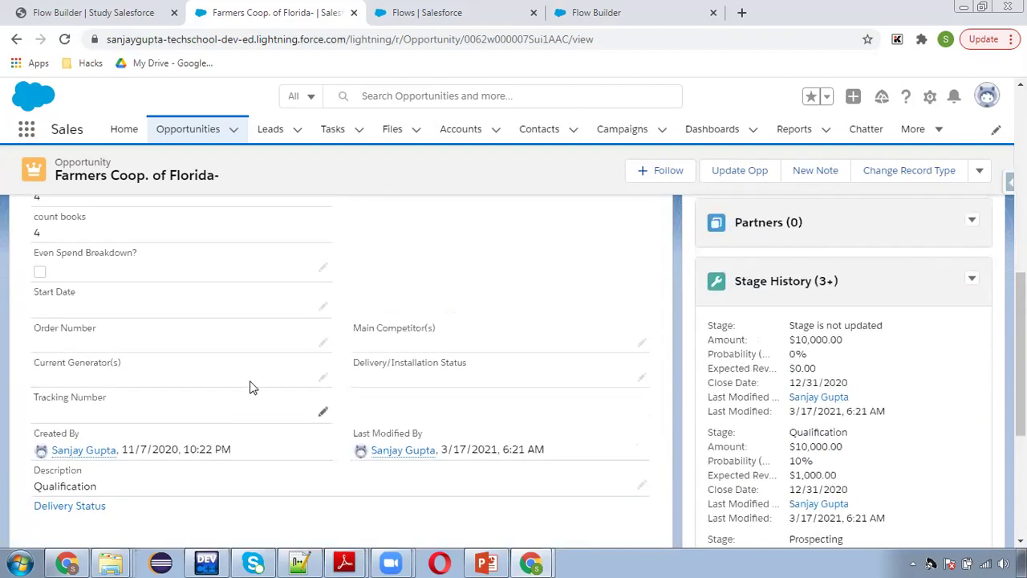
scroll(348, 346, up, 3)
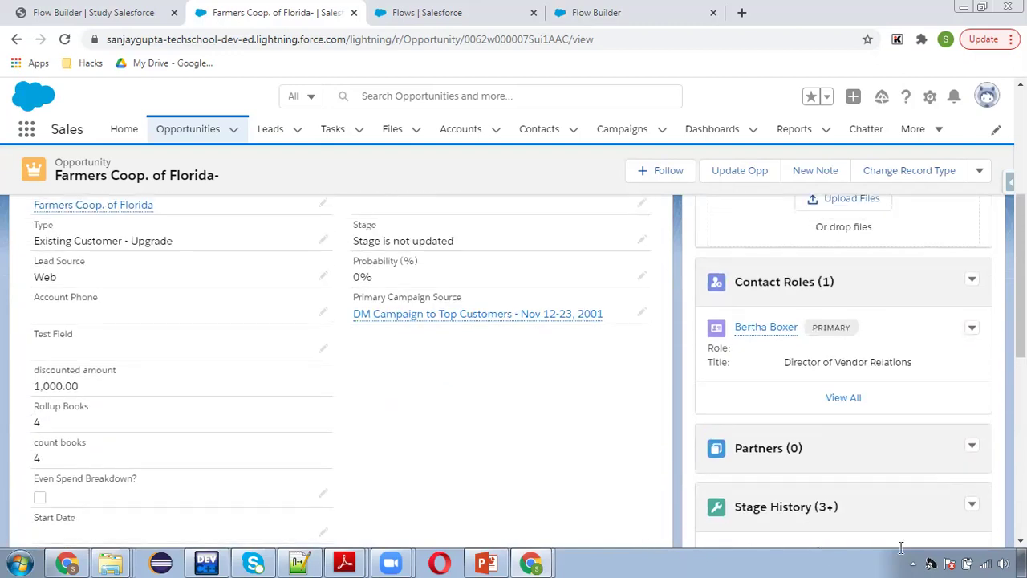
scroll(853, 314, up, 2)
scroll(436, 360, down, 1)
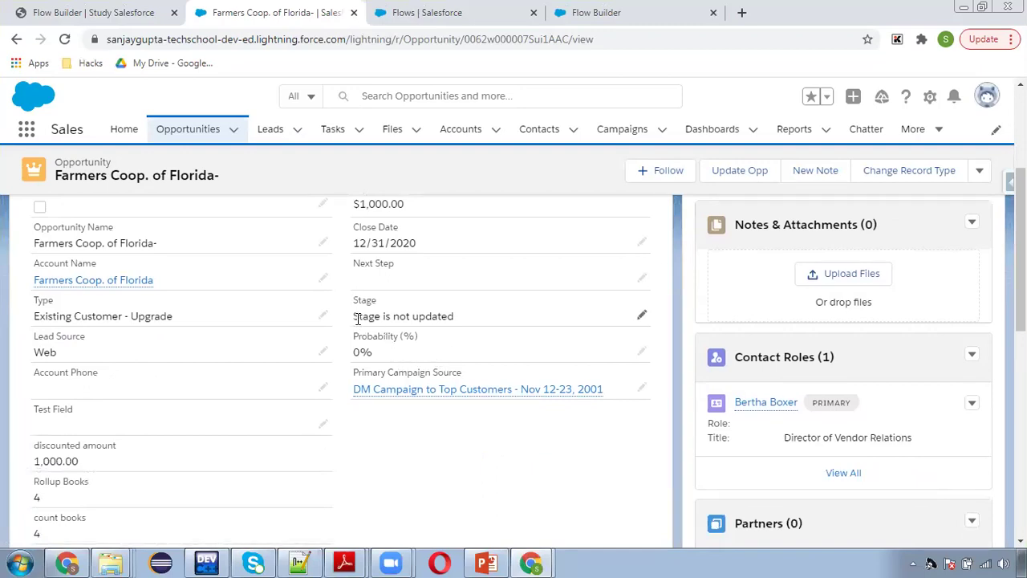
drag(357, 318, 463, 321)
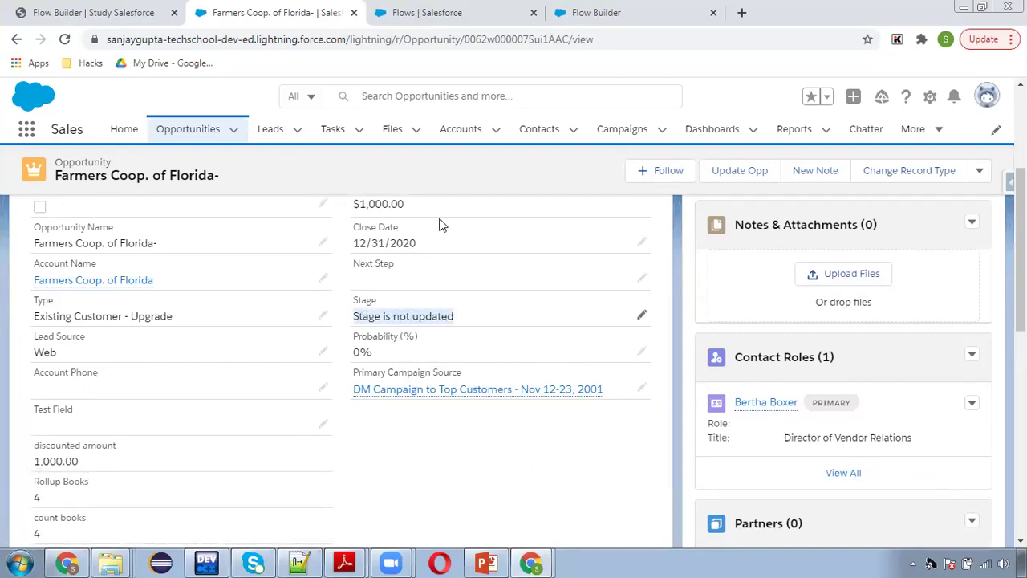
In Flow Builder, change the variable of the "Update Description with plain text" assignment to $Record > Description
click(567, 14)
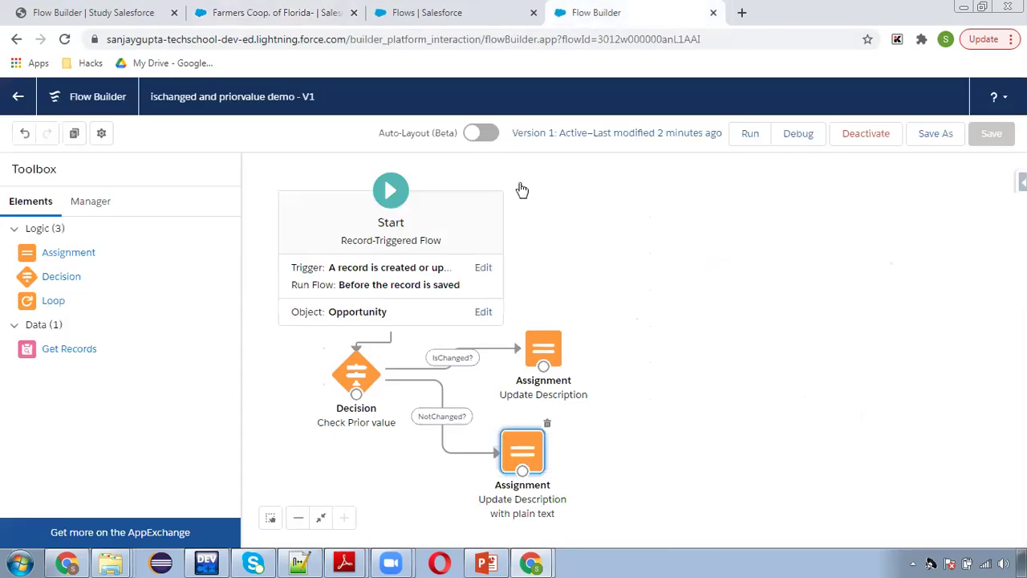
double_click(519, 454)
click(313, 347)
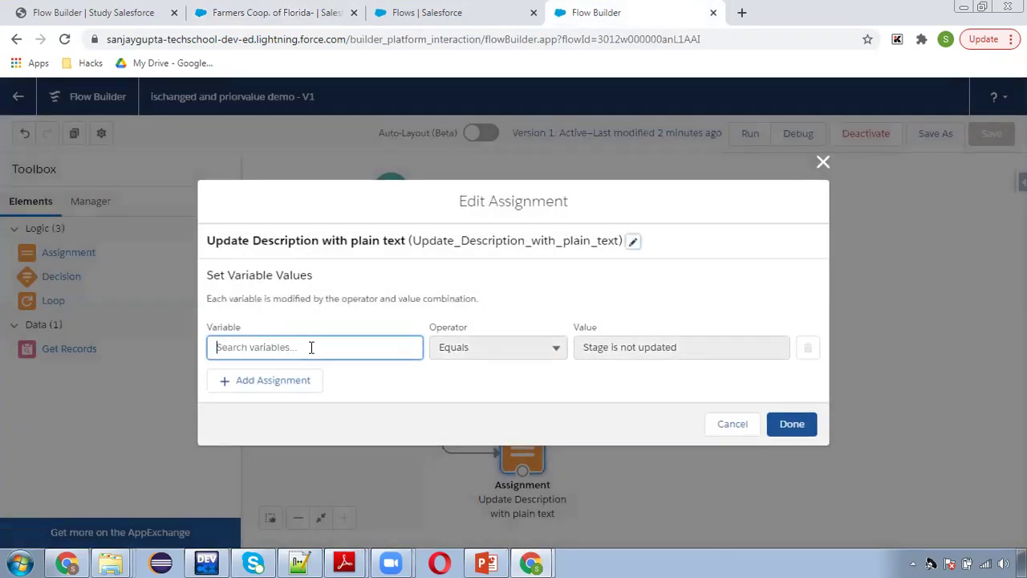
click(284, 456)
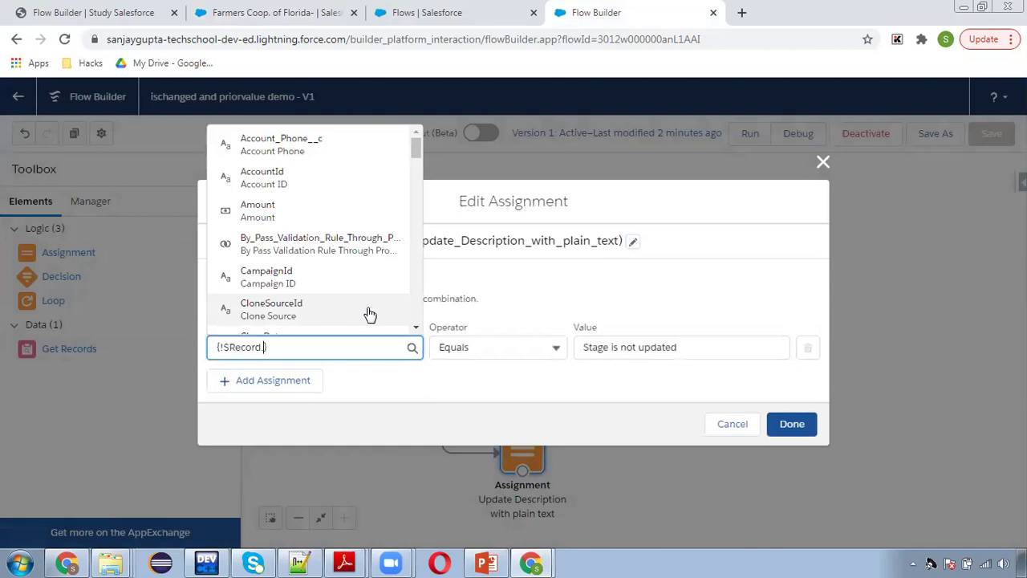
text(Des)
click(367, 314)
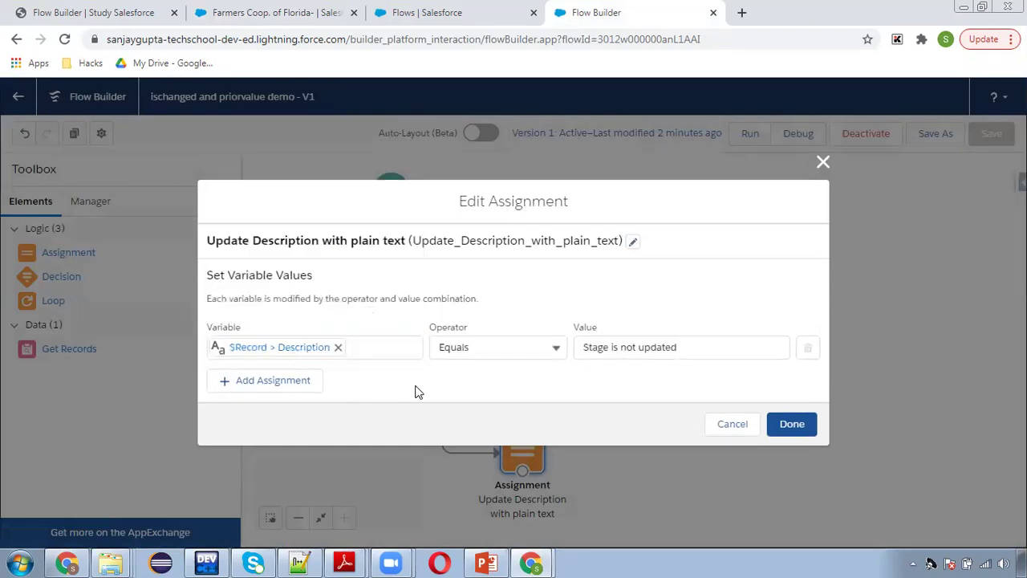
click(788, 424)
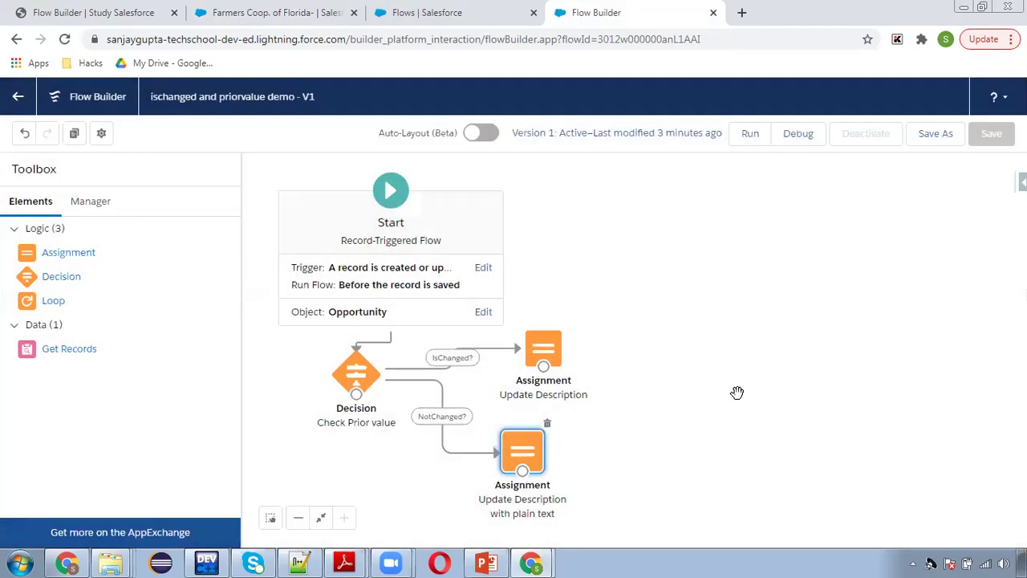
Save the corrected flow as a new version and activate it
click(947, 142)
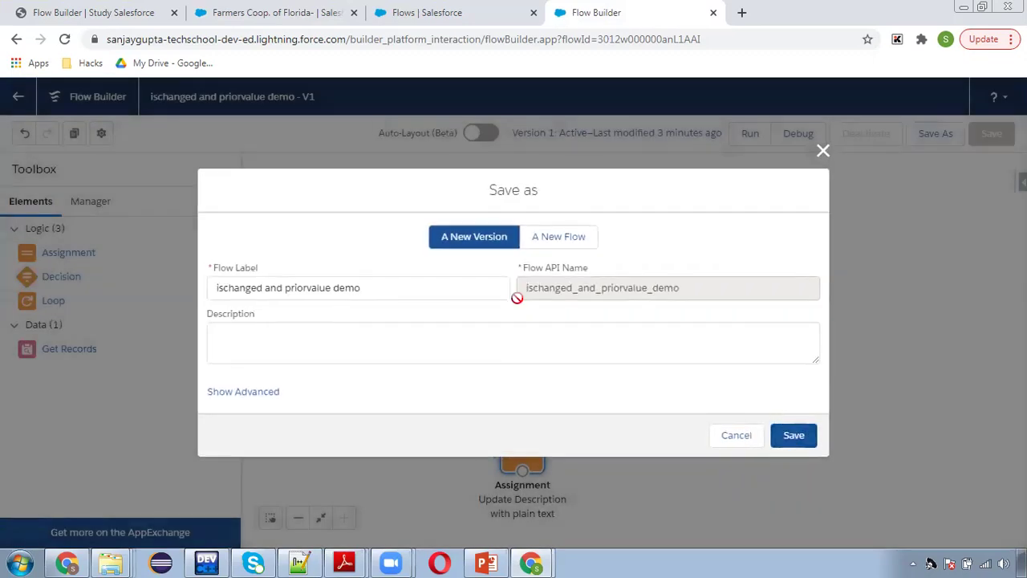
click(791, 435)
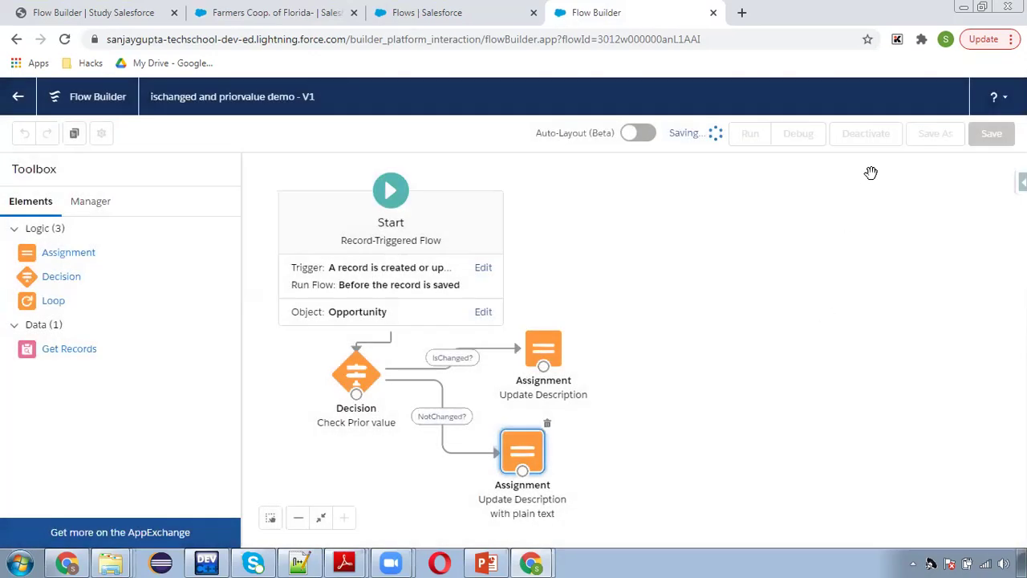
click(871, 142)
On the Farmers Coop. of Florida- opportunity, set the Stage to Prospecting, save the record and check its Description
click(305, 13)
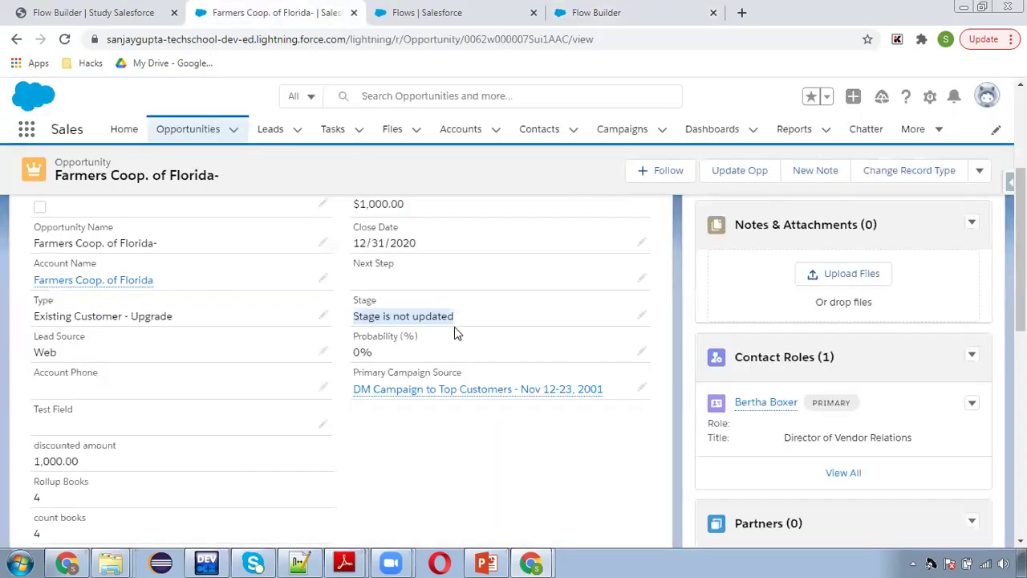
click(643, 315)
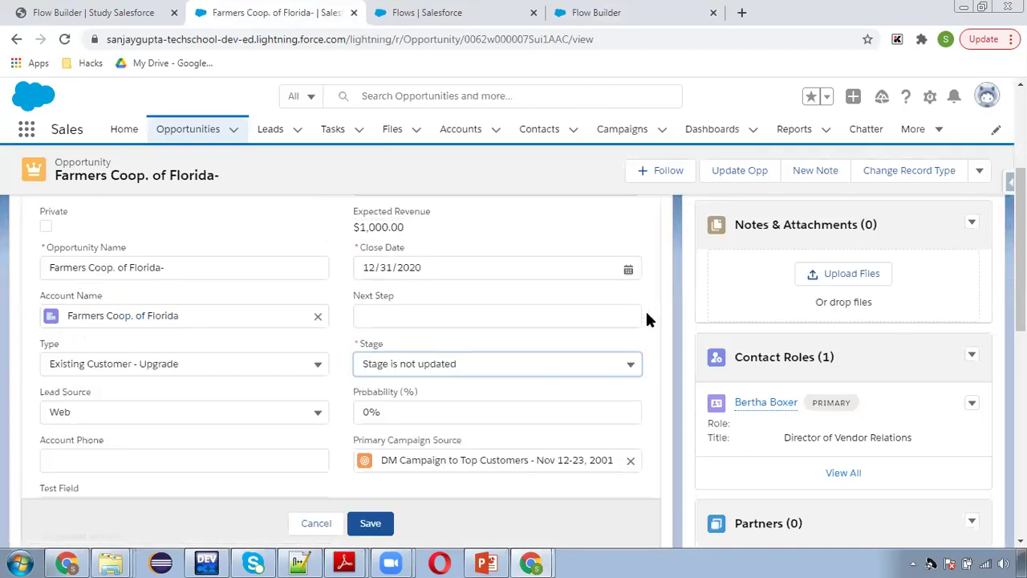
click(455, 363)
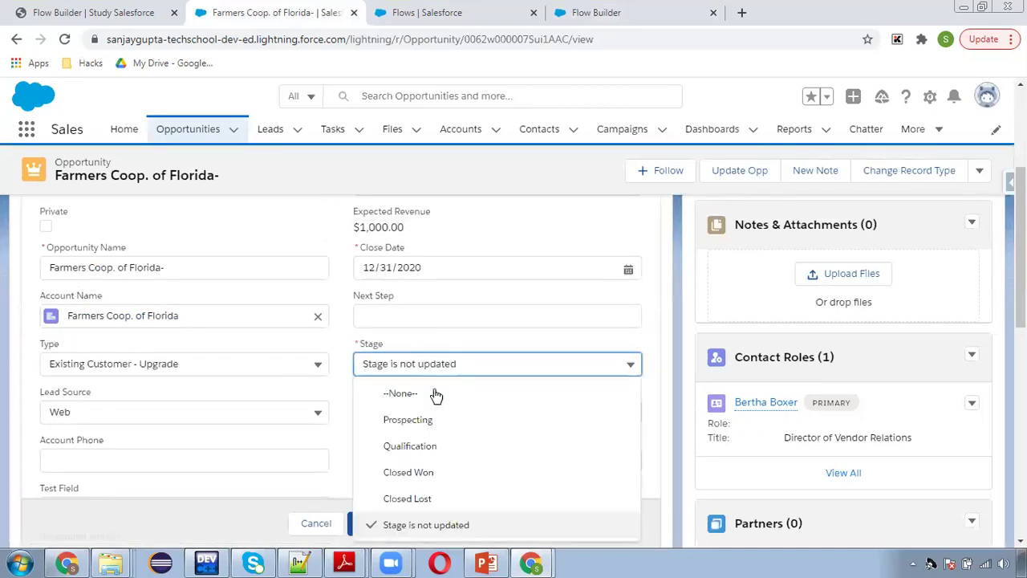
click(431, 447)
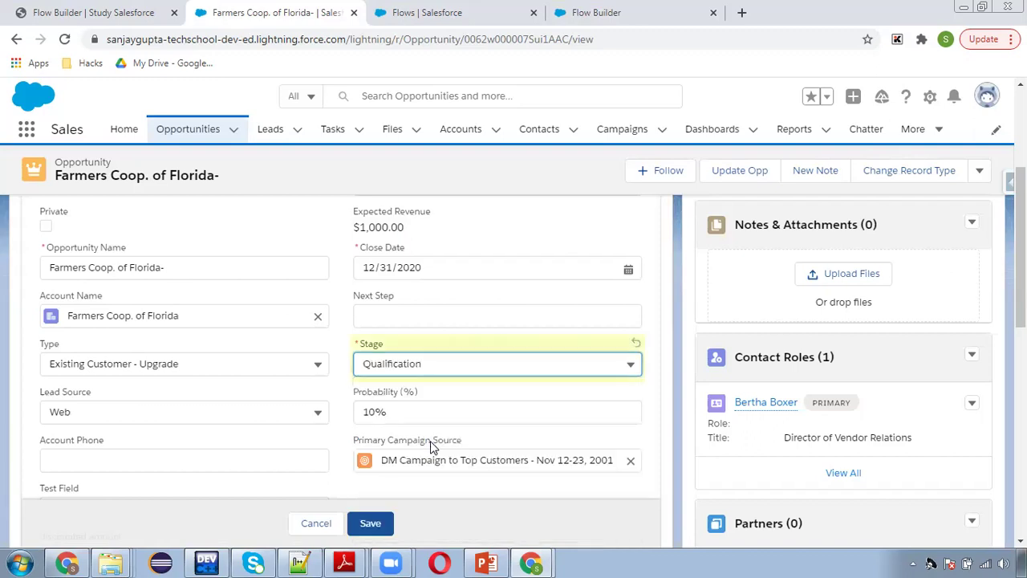
click(442, 366)
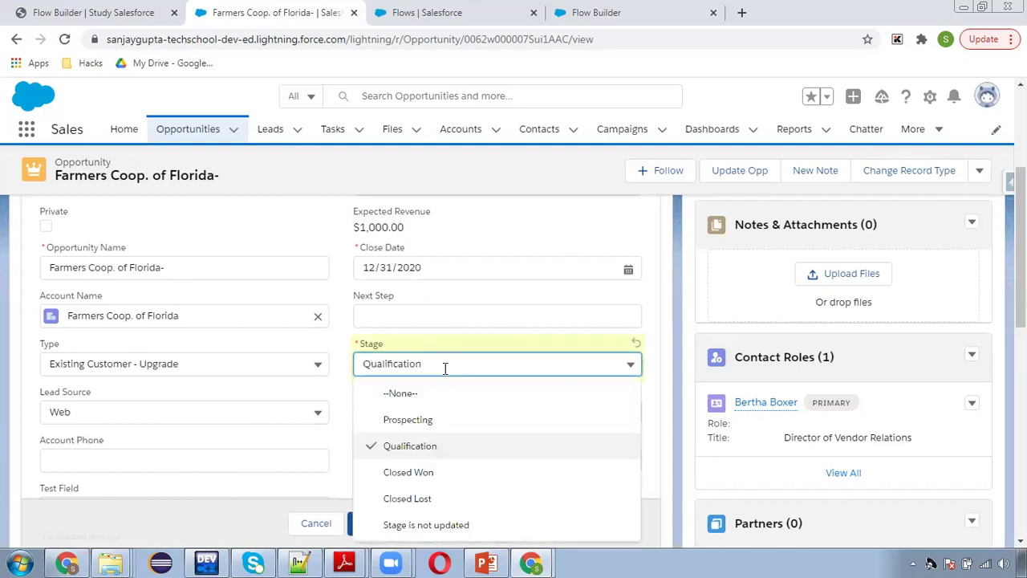
click(423, 418)
click(370, 522)
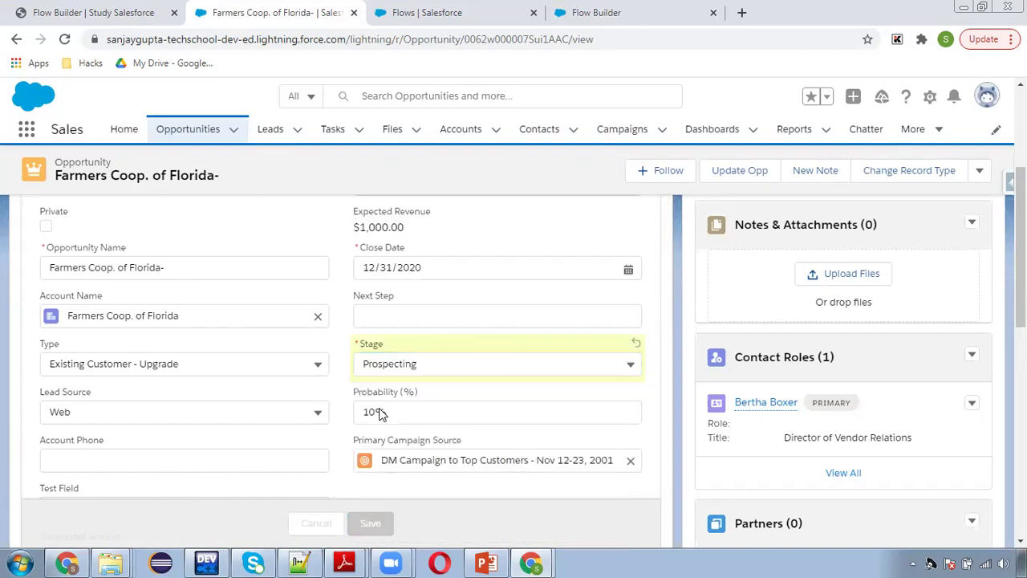
scroll(305, 417, down, 6)
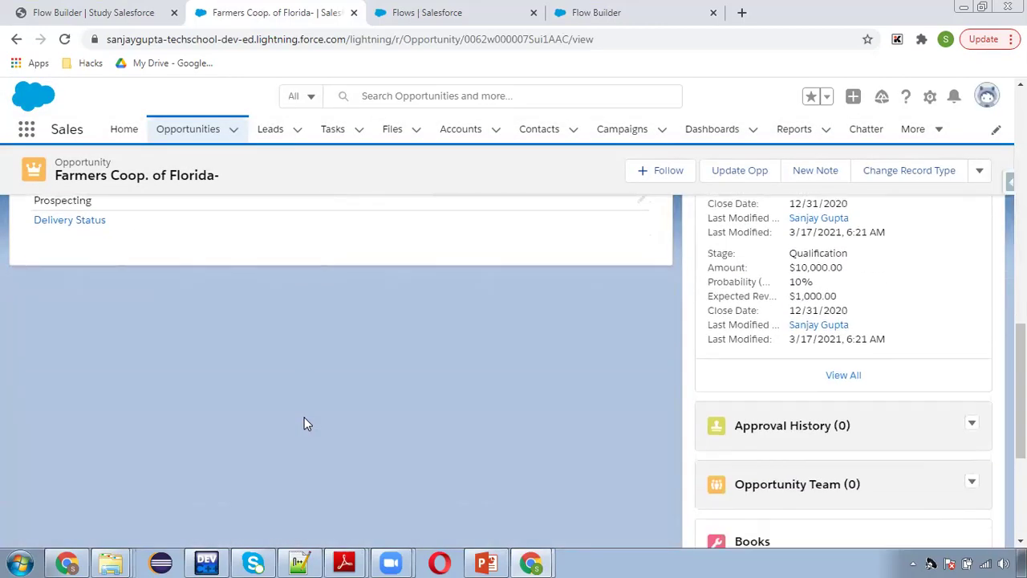
scroll(305, 418, up, 2)
Set the opportunity's Type to Existing Customer - Replacement, leaving the Stage unedited, and save the record
scroll(514, 397, up, 10)
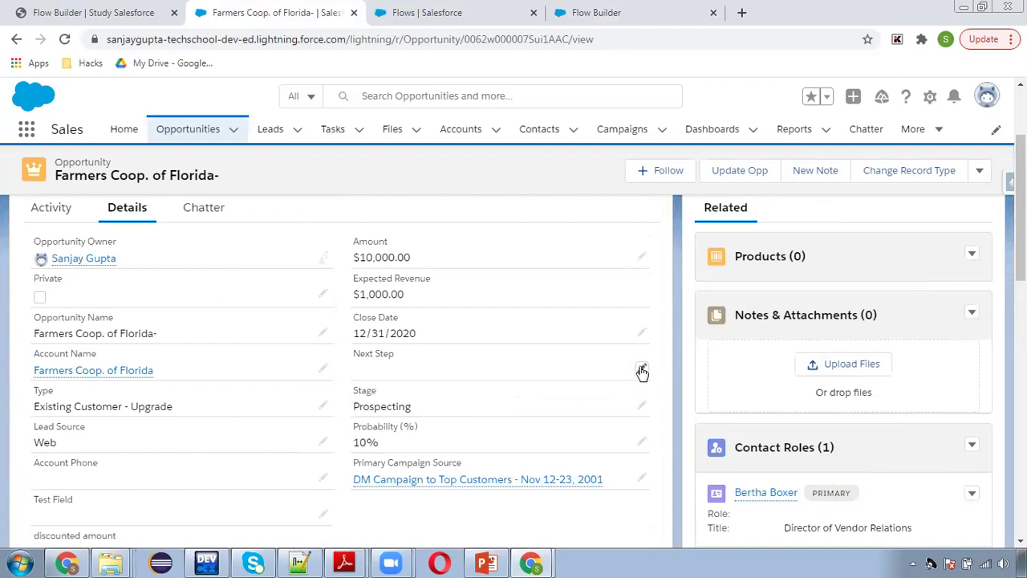
click(643, 372)
scroll(191, 421, down, 2)
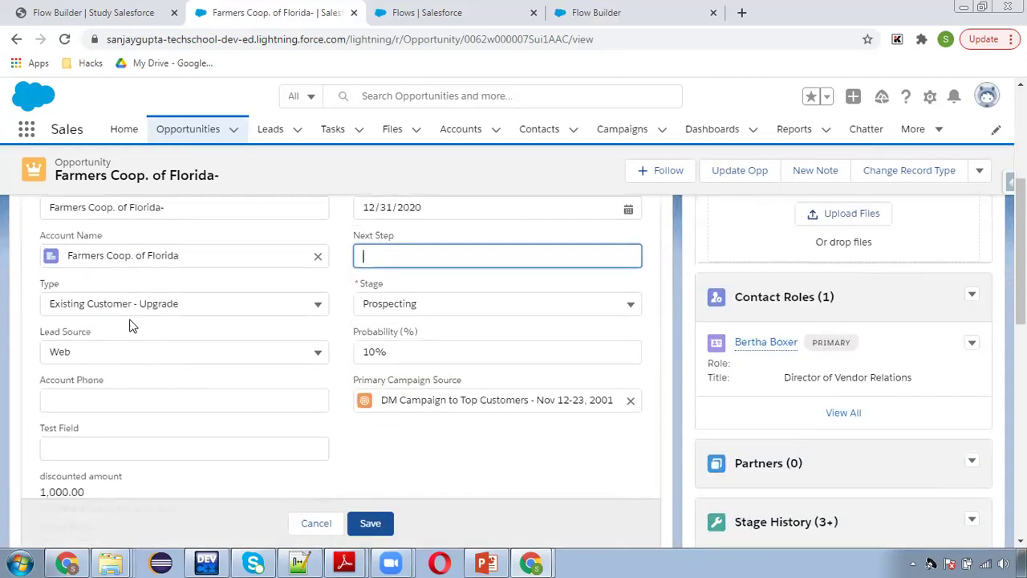
click(128, 303)
click(131, 394)
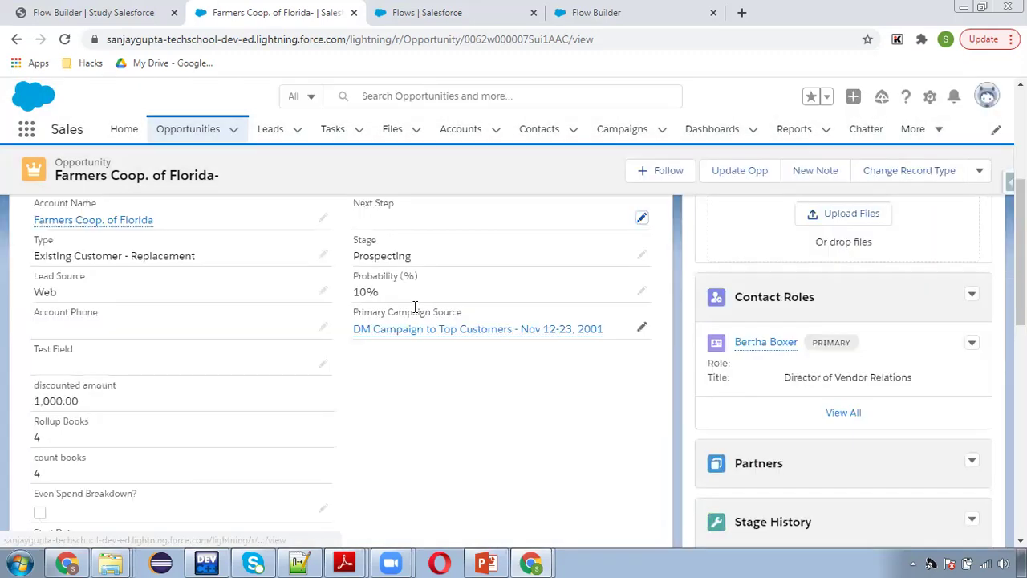
Examine the saved opportunity's Description and Stage to check what the flow wrote when only the Type was edited
scroll(389, 377, down, 2)
scroll(382, 384, down, 4)
scroll(298, 370, up, 1)
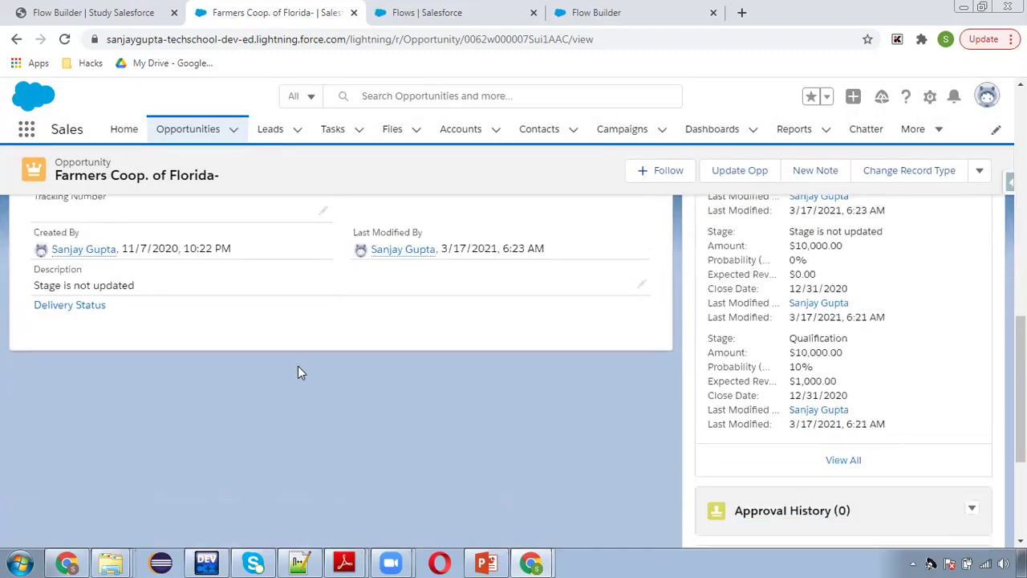
drag(112, 356, 156, 394)
click(344, 339)
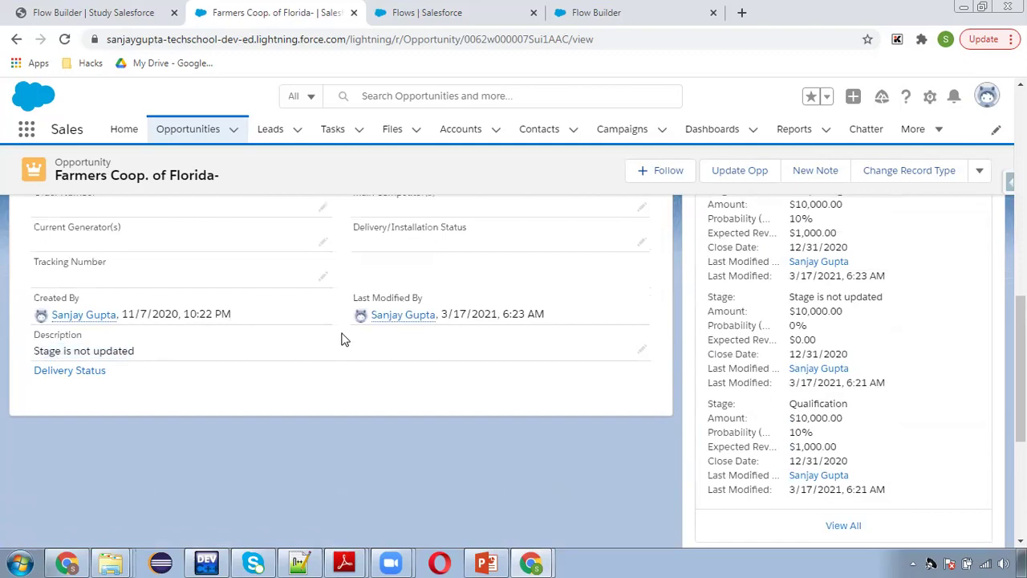
scroll(378, 378, up, 3)
scroll(463, 342, up, 5)
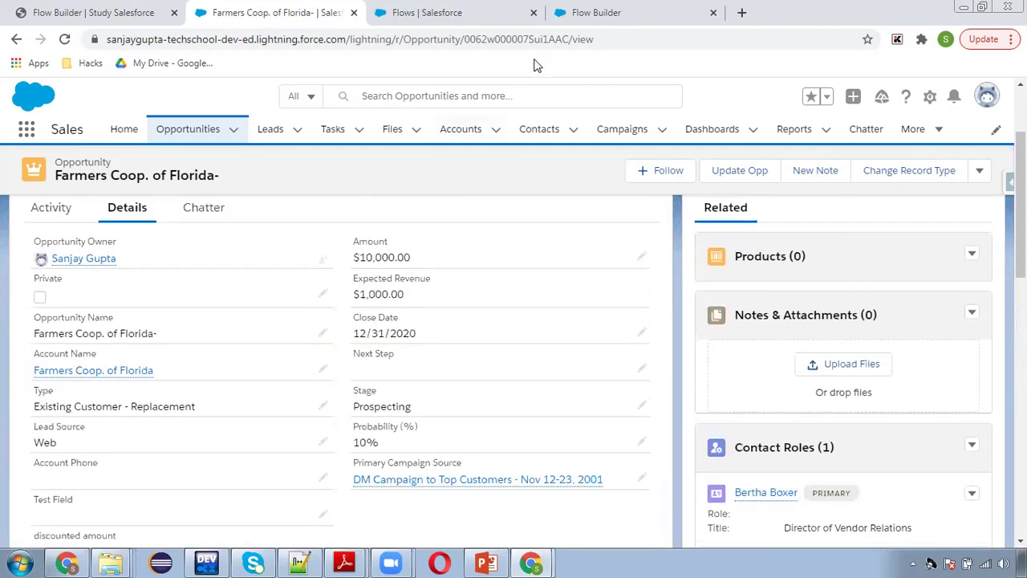
In Flow Builder, review the "Update Description with plain text" assignment and the isChanged? condition of the Check Prior value decision
click(586, 15)
double_click(522, 464)
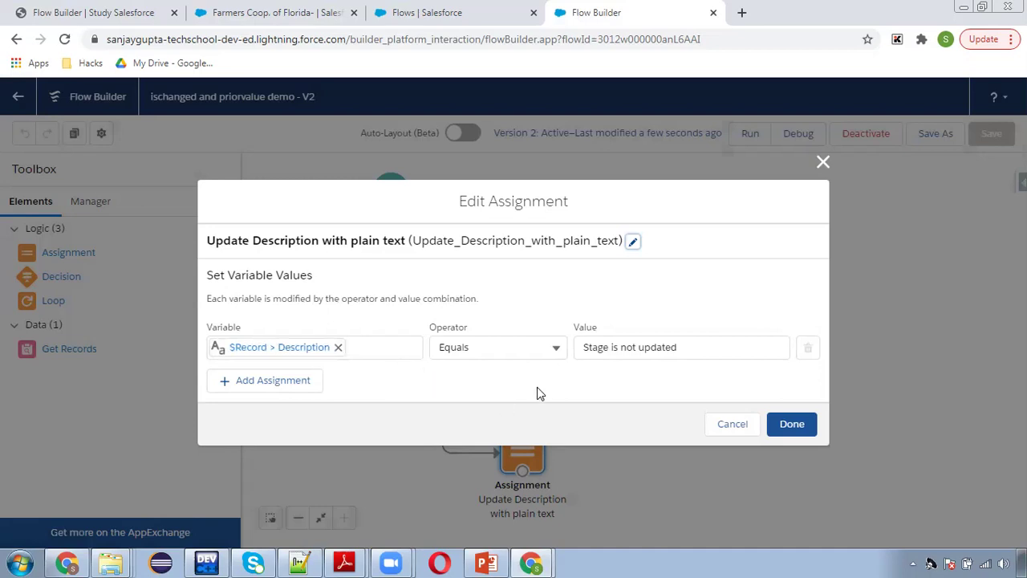
click(722, 424)
double_click(358, 380)
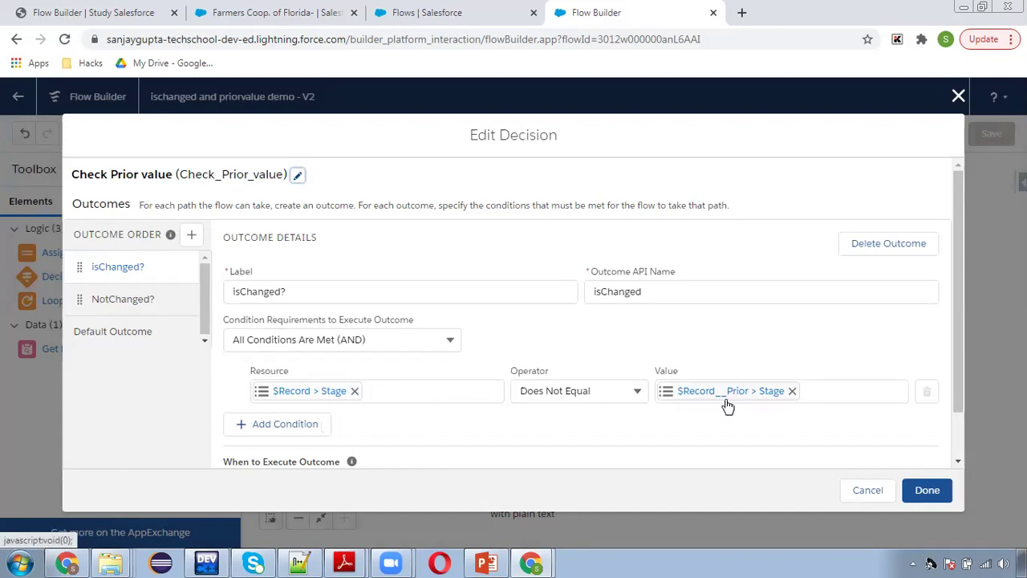
key(alt+Tab)
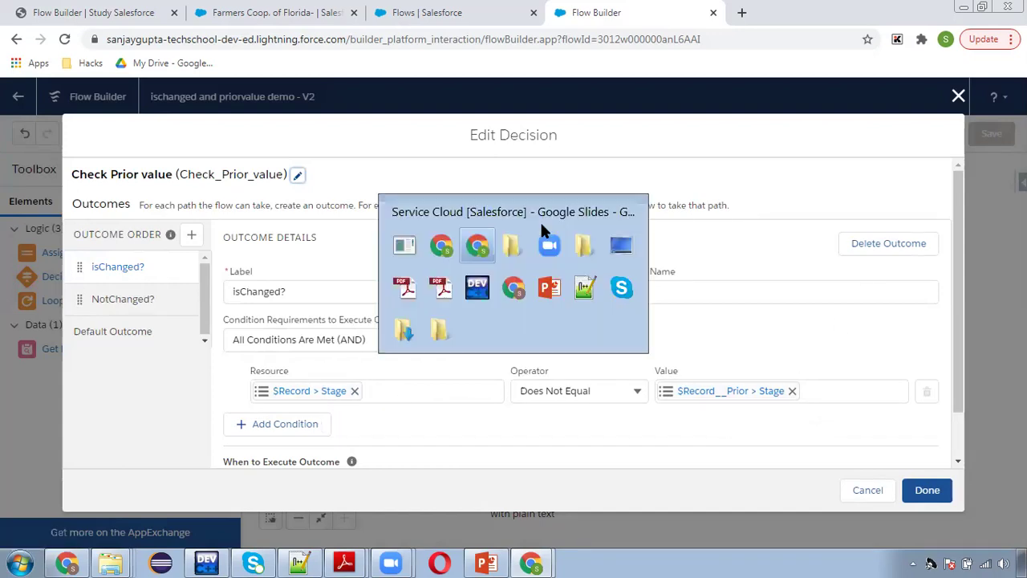